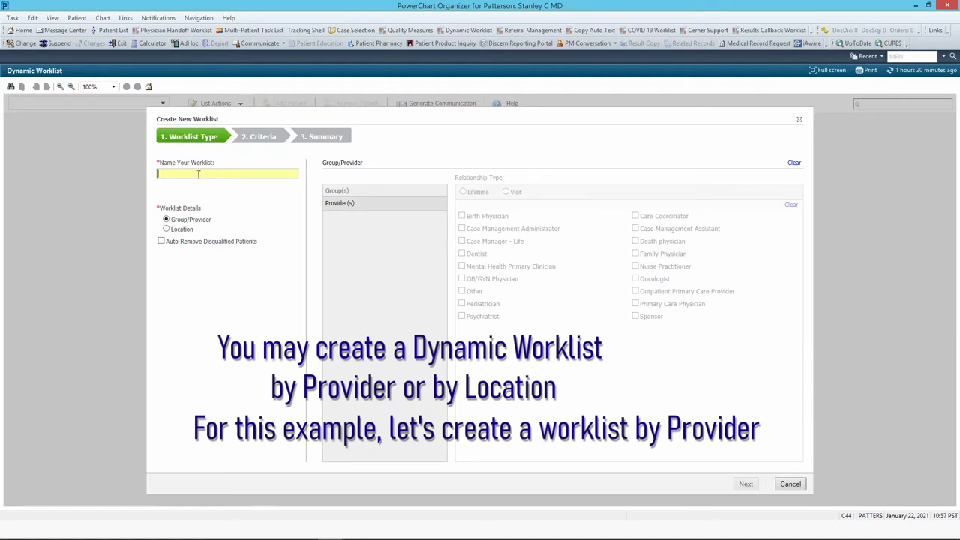
Name the worklist "Magnolia COVID-19 List" followed by the provider's last name and "Age 75 Plus", and base it on Group/Provider
type("Ma")
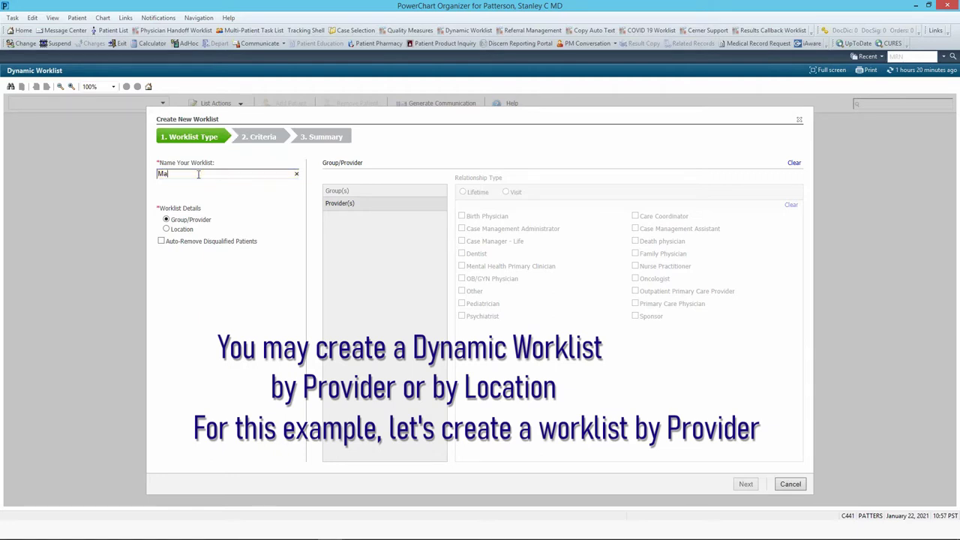
type("gnolia")
type(" COVID")
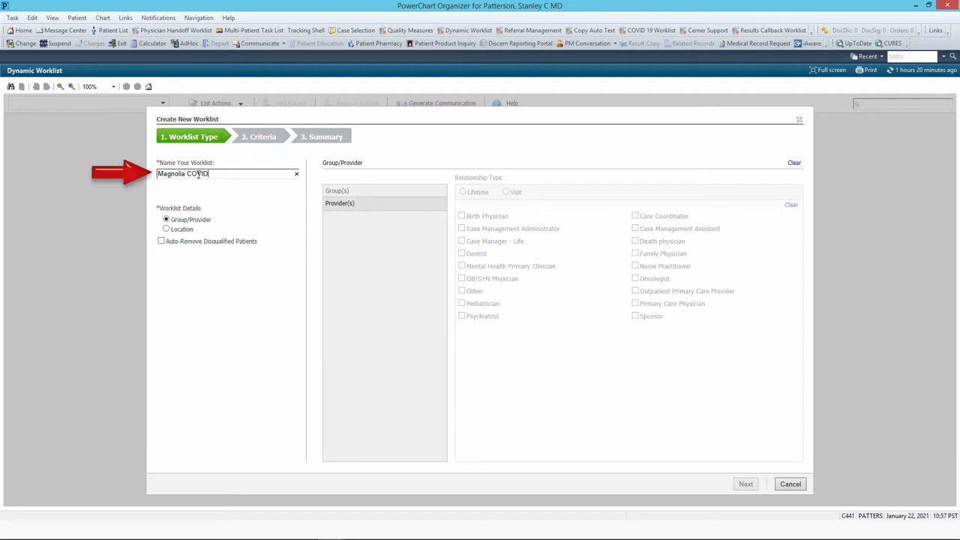
type("-19 ")
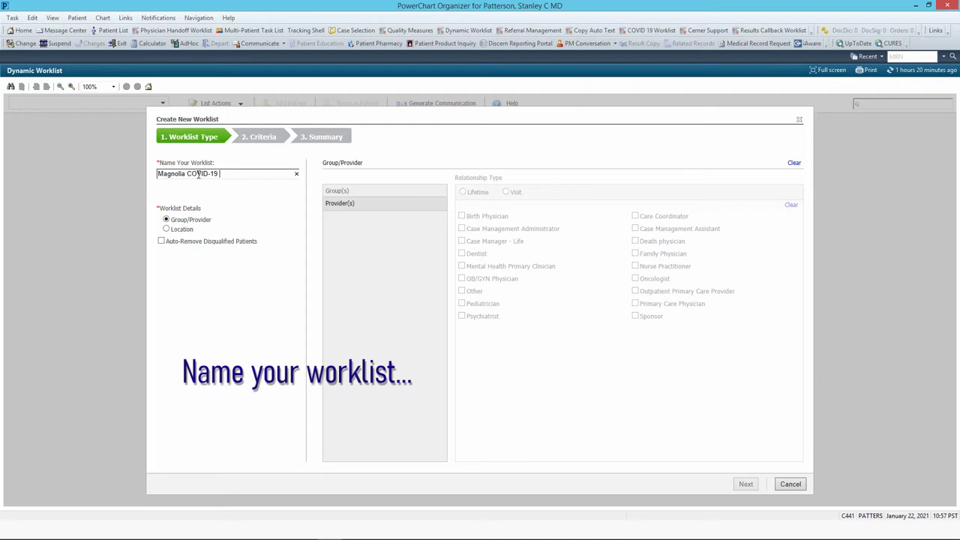
type("List - Patterson - Age 75 Plus")
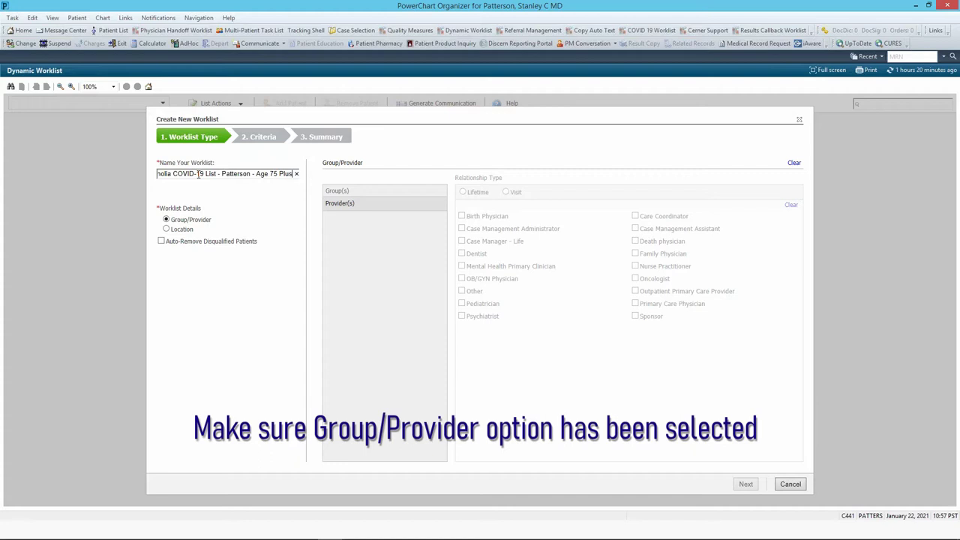
left_click(167, 228)
left_click(166, 219)
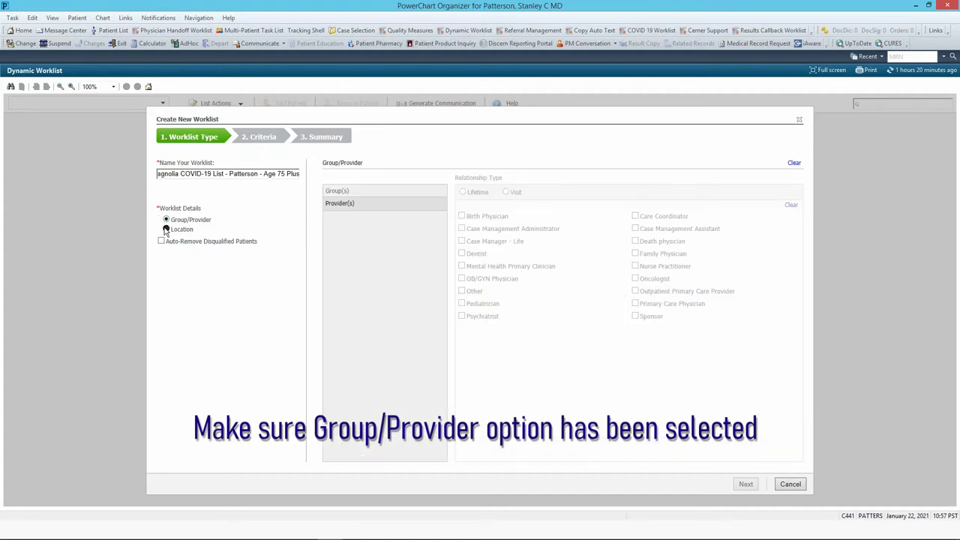
left_click(167, 228)
left_click(166, 220)
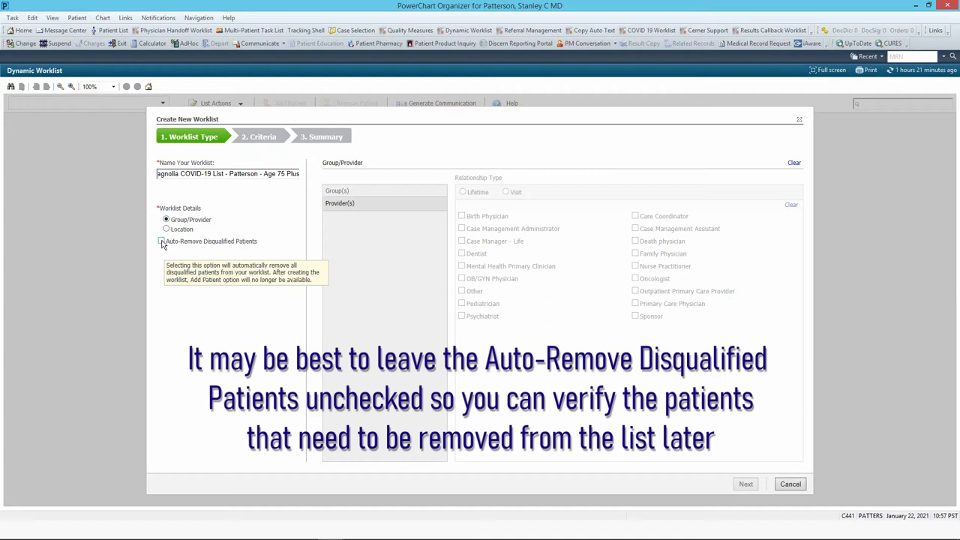
Search the providers by the physician's last name and add the matching MD to the worklist
left_click(336, 204)
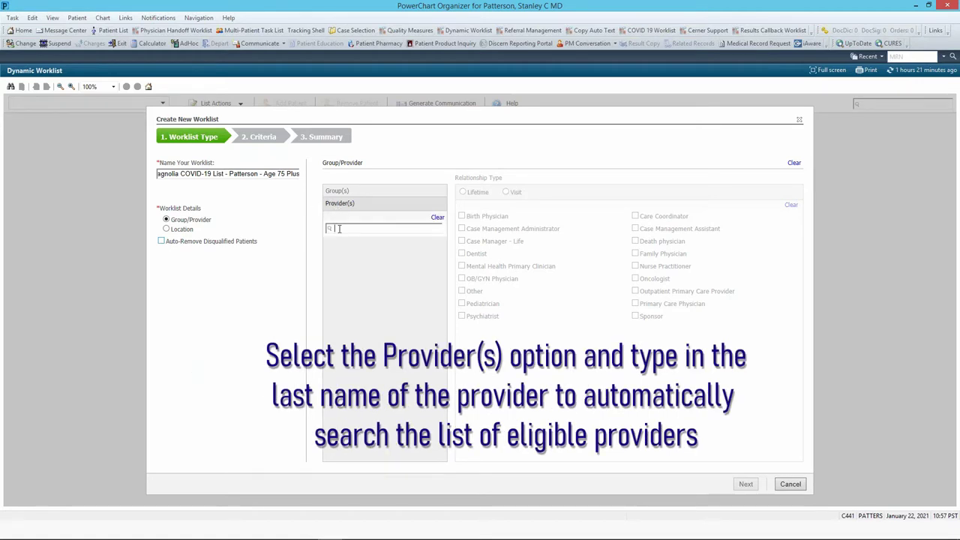
type("Patterson")
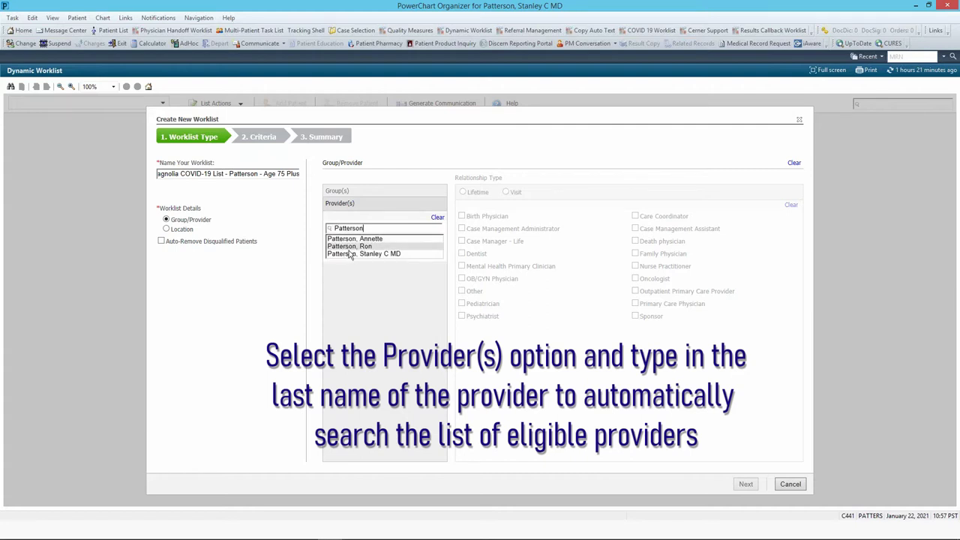
left_click(351, 254)
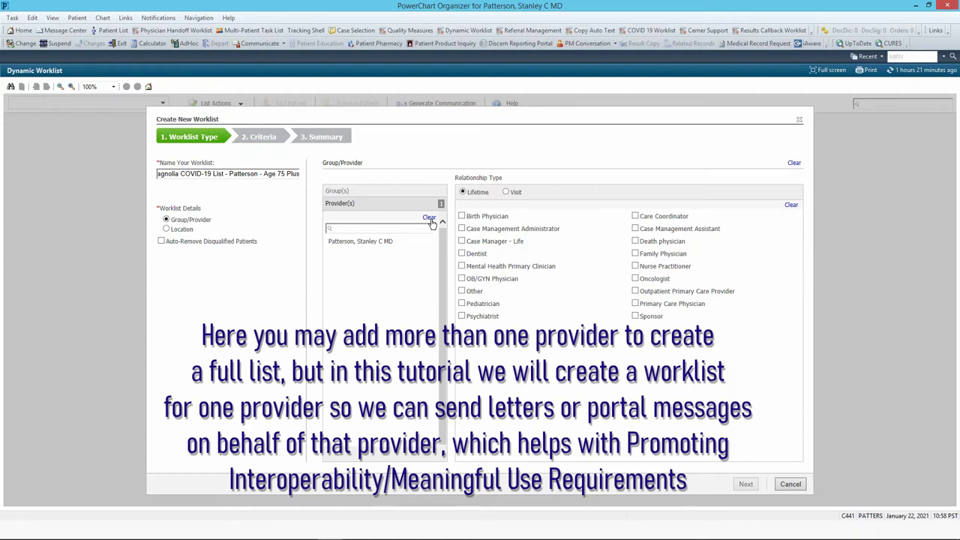
left_click(380, 228)
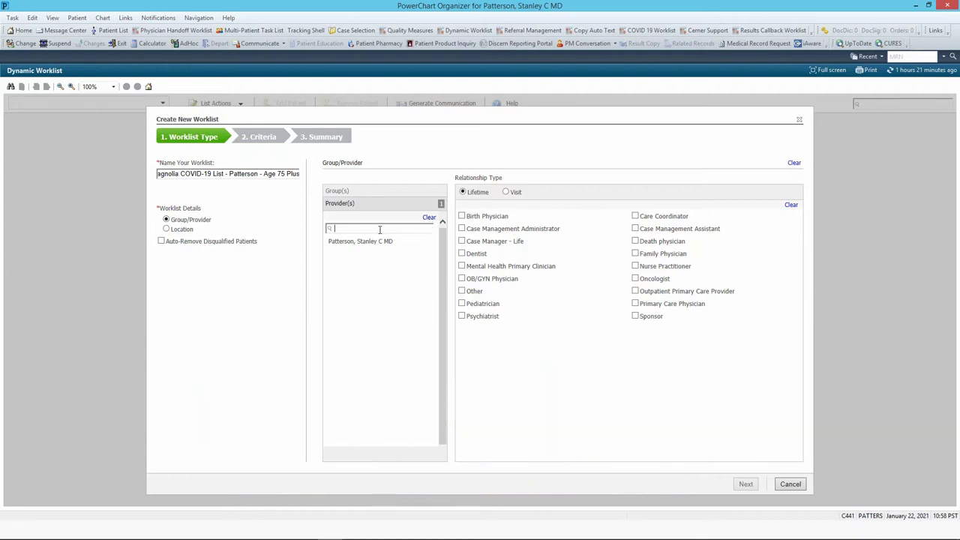
Set the relationship type to Lifetime with only Primary Care Physician selected, and continue to the criteria
left_click(506, 192)
left_click(463, 192)
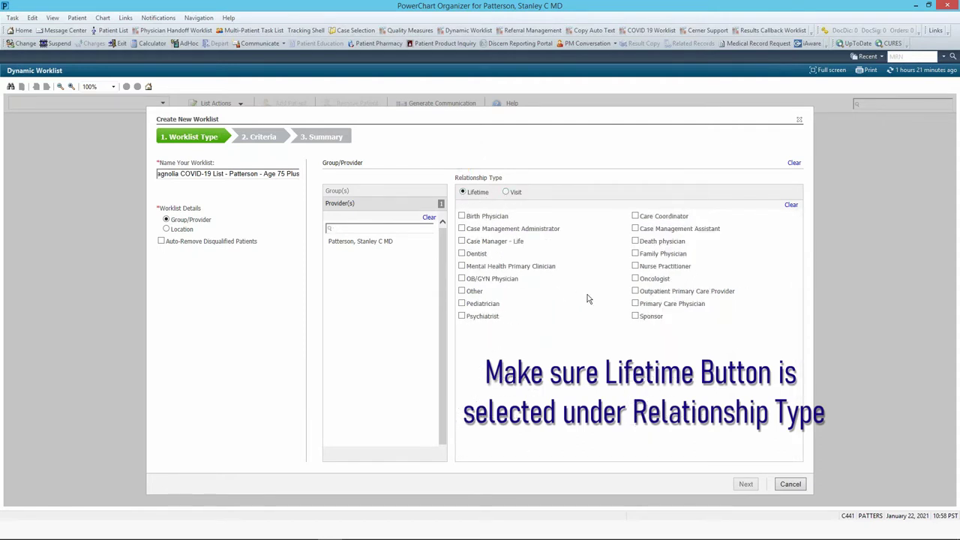
left_click(635, 303)
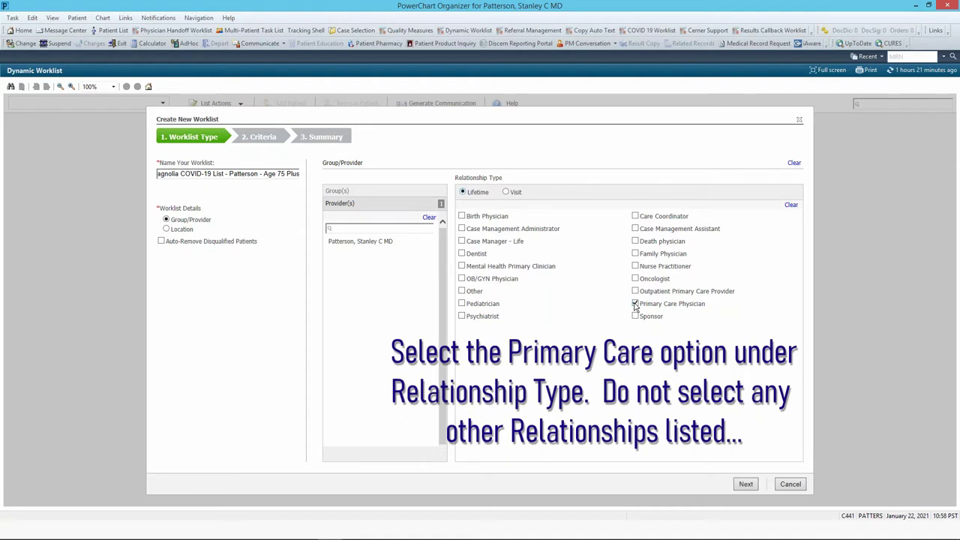
left_click(745, 486)
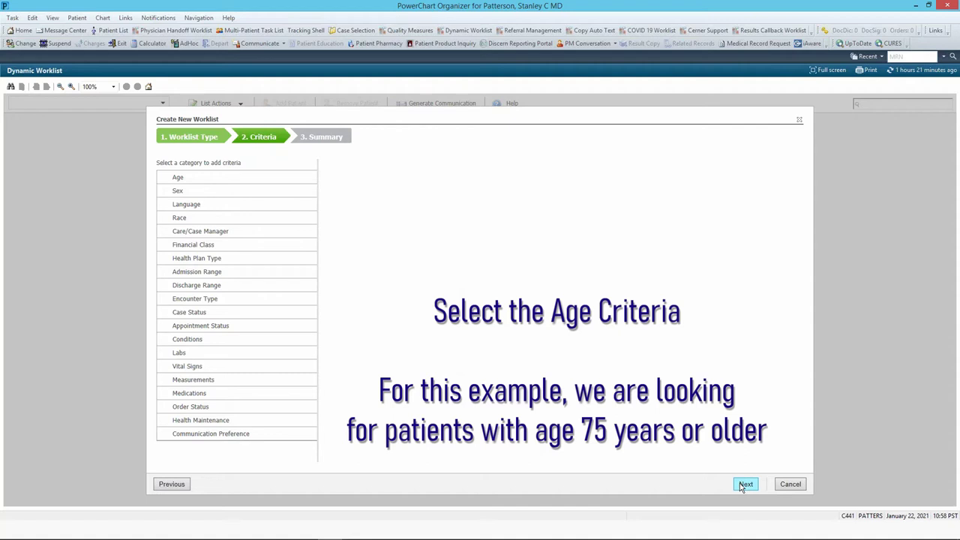
Add an age criterion of greater than 74 years
left_click(182, 178)
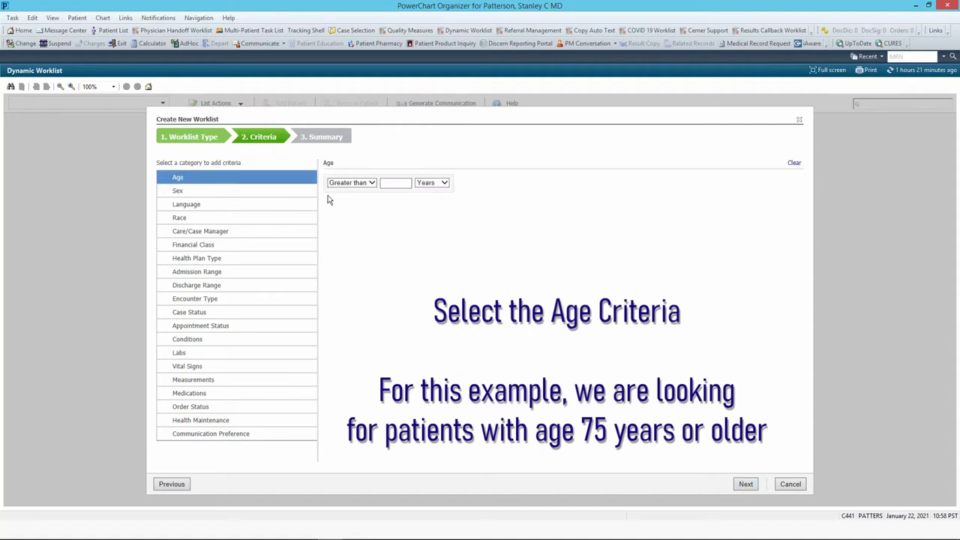
left_click(371, 186)
left_click(384, 183)
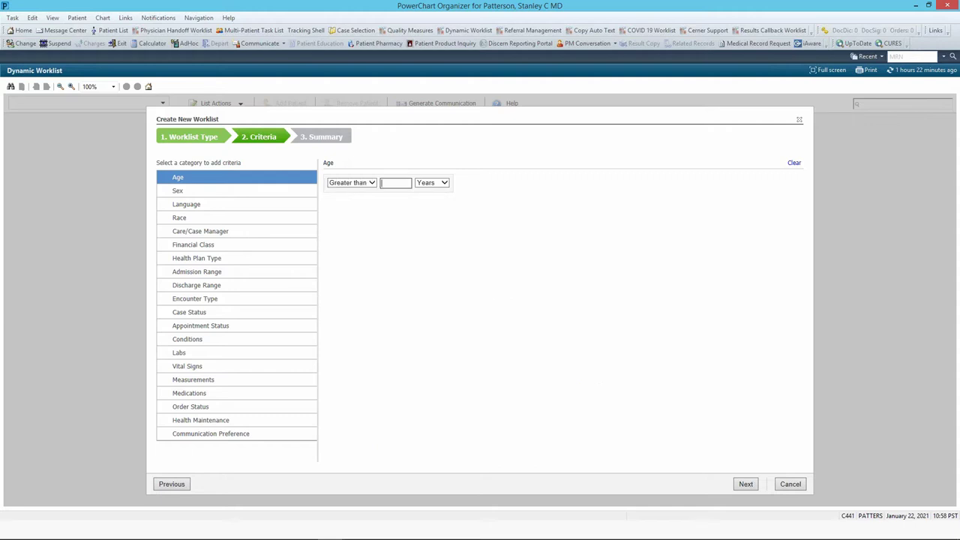
type("74")
Add an admission range criterion covering the past 546 days
left_click(208, 274)
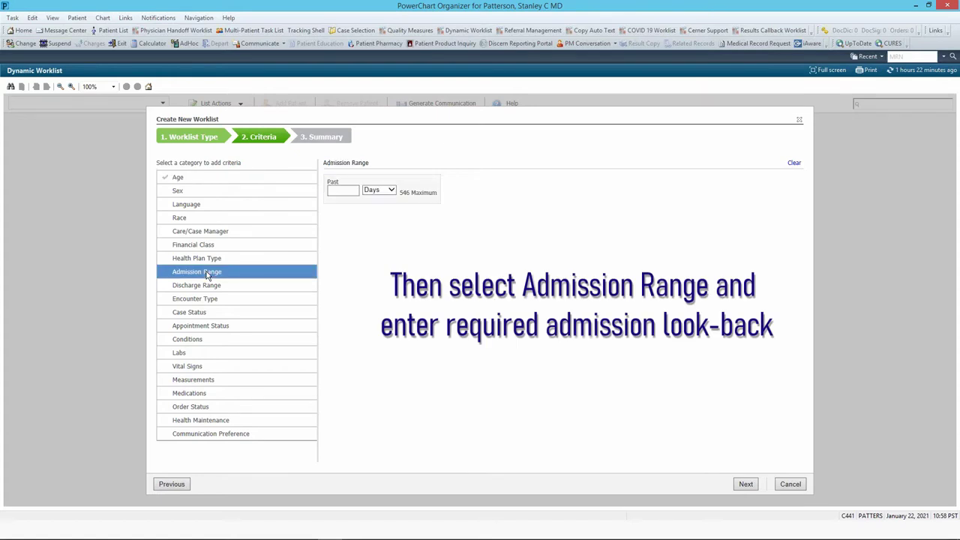
left_click(335, 191)
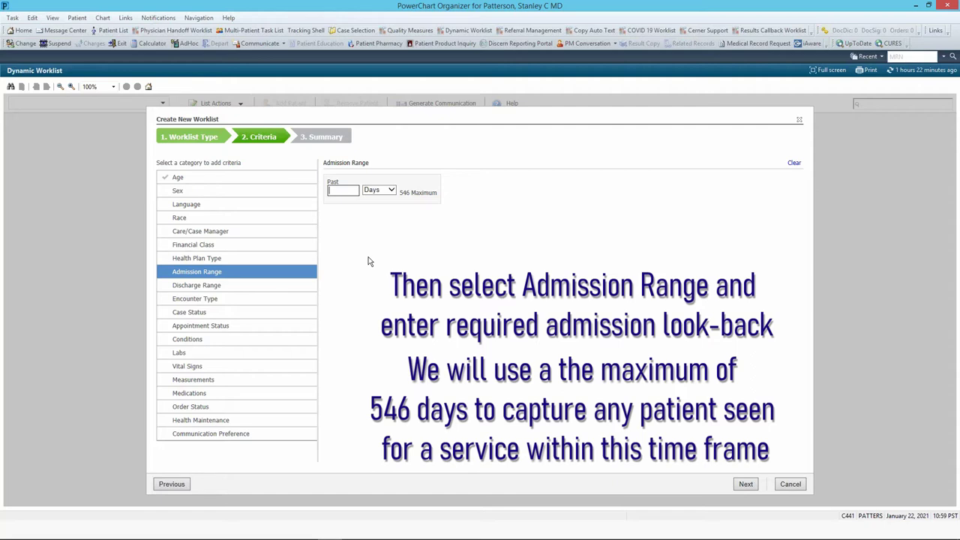
type("546")
left_click(369, 261)
Add Outpatient Encounters as the encounter type criterion, leaving the individual Clinic Non Provider encounter unselected
left_click(192, 301)
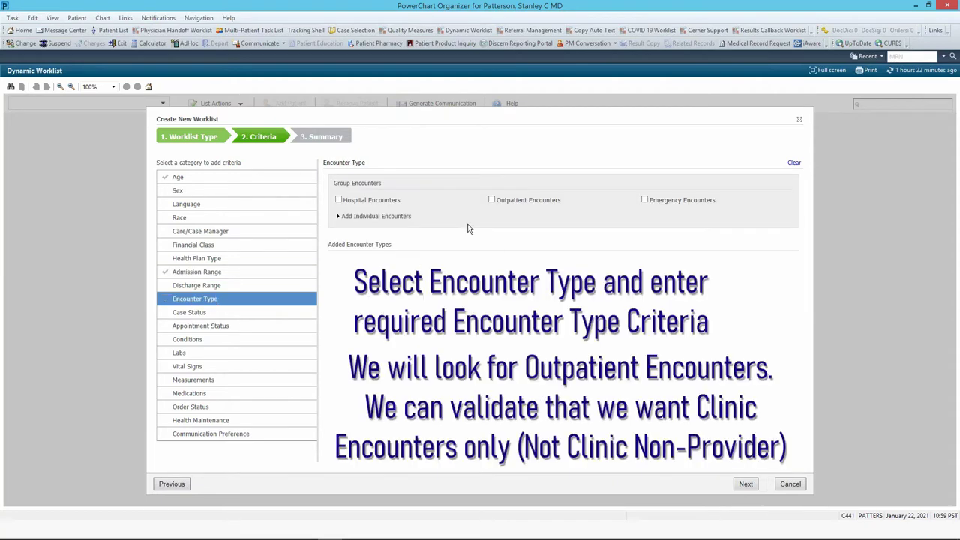
left_click(492, 200)
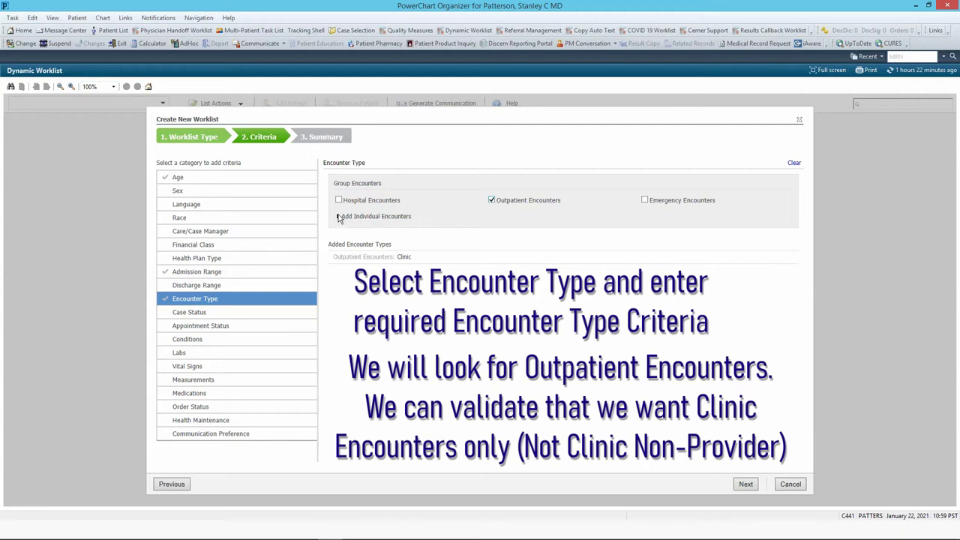
left_click(338, 217)
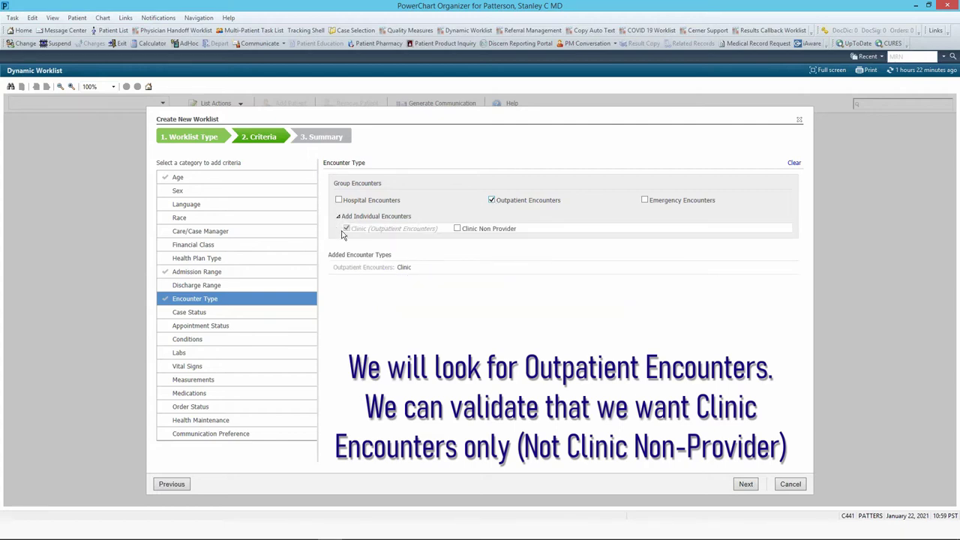
left_click(458, 230)
left_click(458, 228)
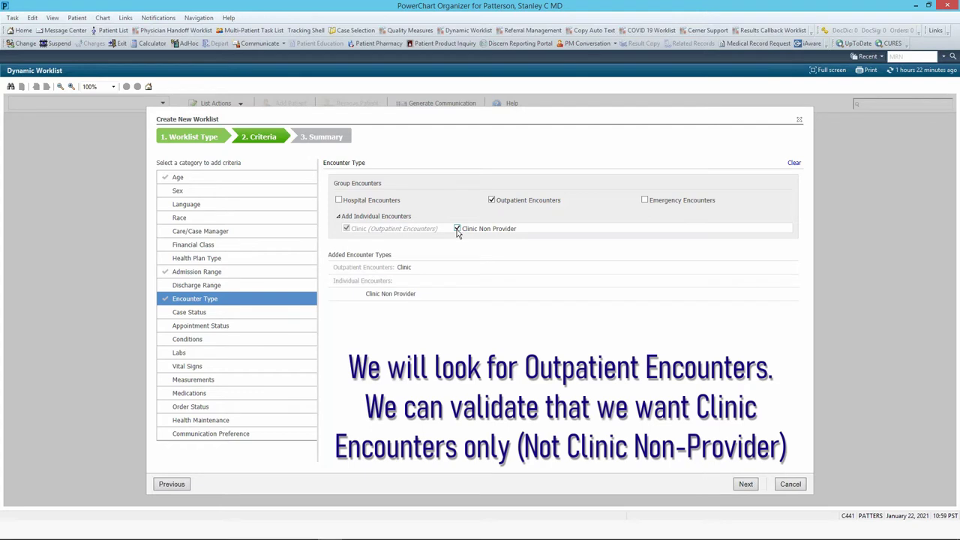
left_click(458, 229)
left_click(458, 229)
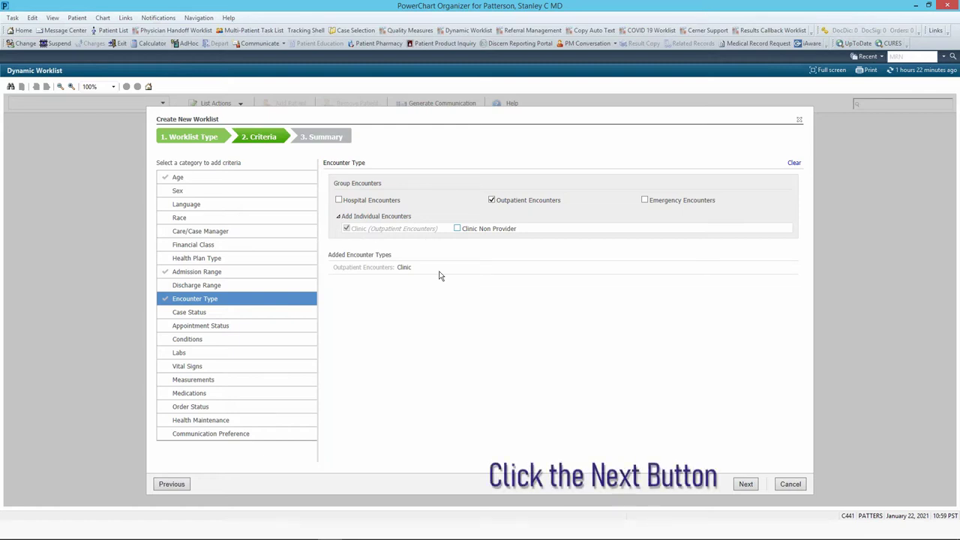
Finish creating the worklist from its summary, and check the new list's criteria details and available list actions
left_click(742, 486)
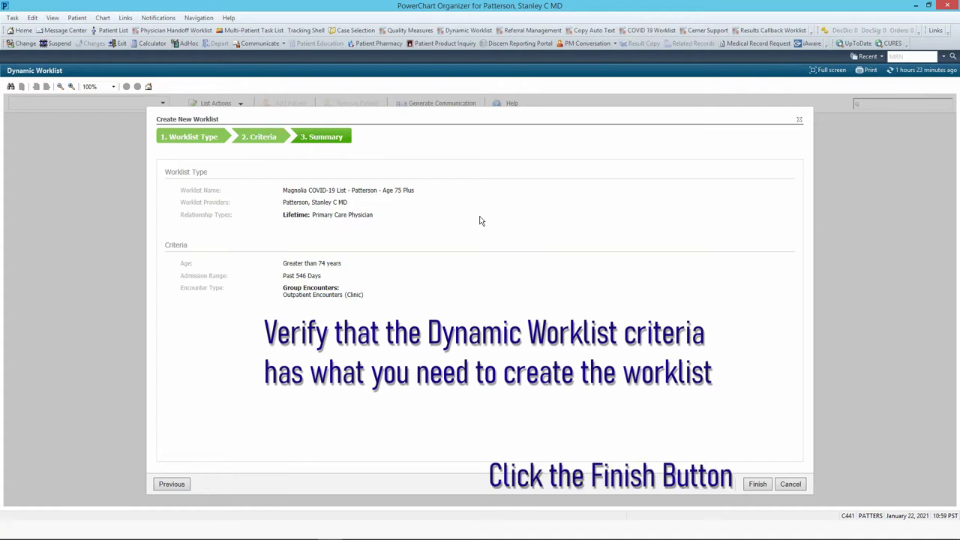
left_click(757, 484)
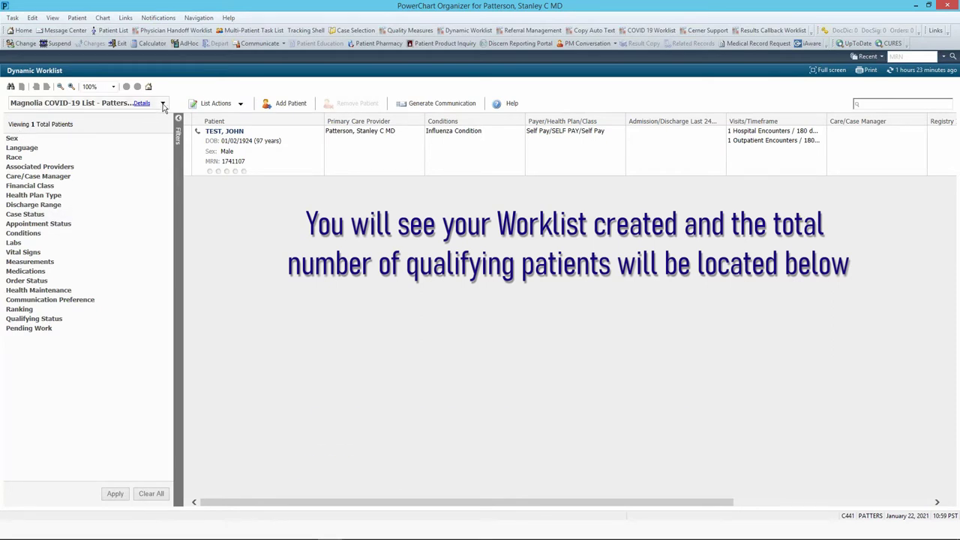
mouse_move(147, 104)
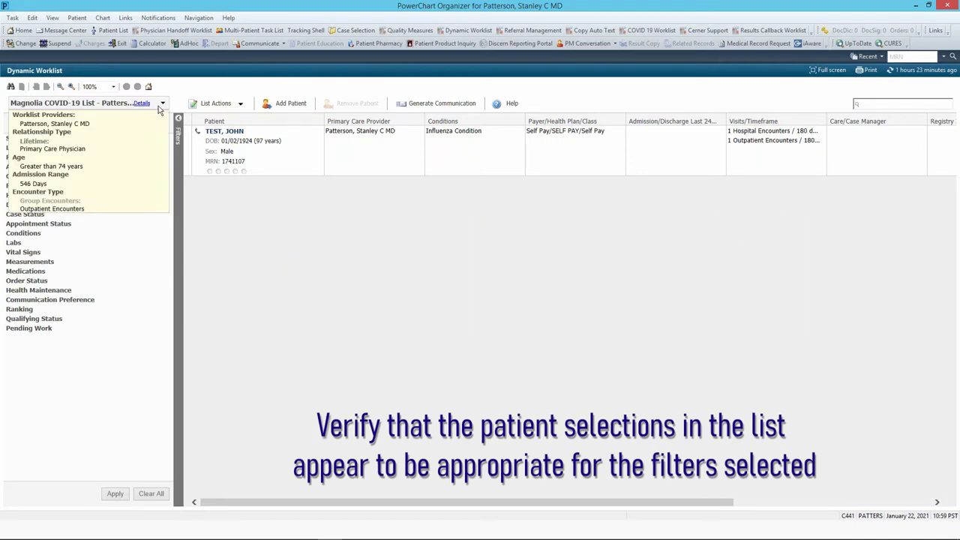
left_click(240, 104)
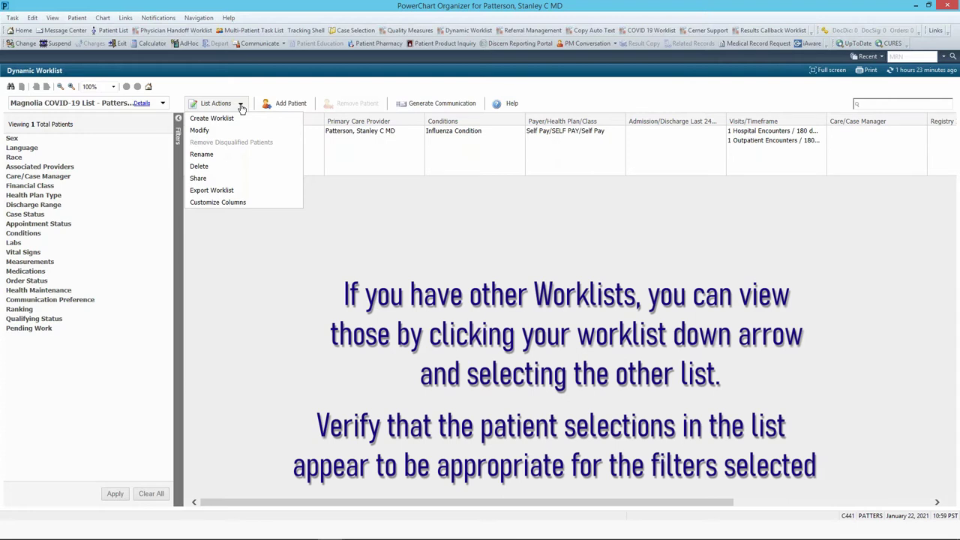
left_click(241, 105)
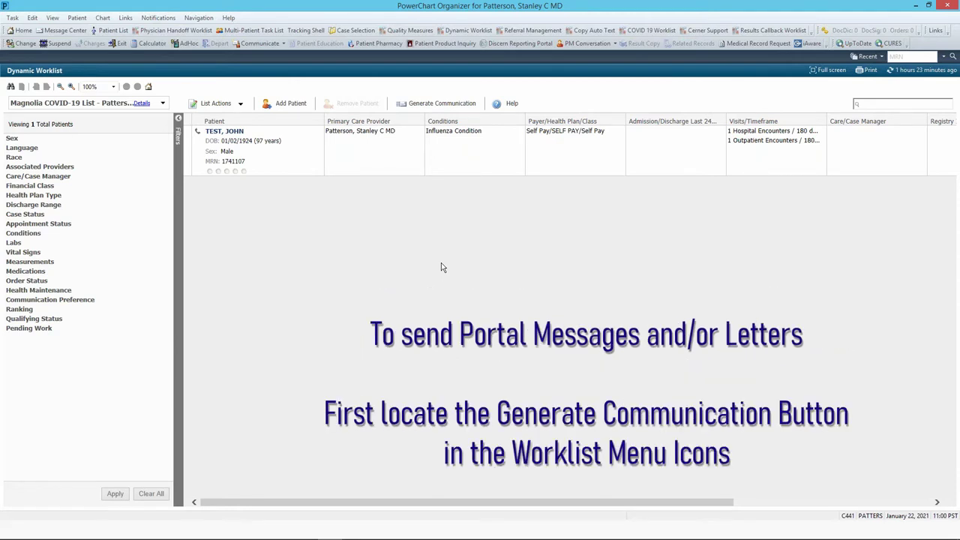
Start generating a communication for the worklist with the subject Office Communication and Save to Chart enabled
left_click(444, 103)
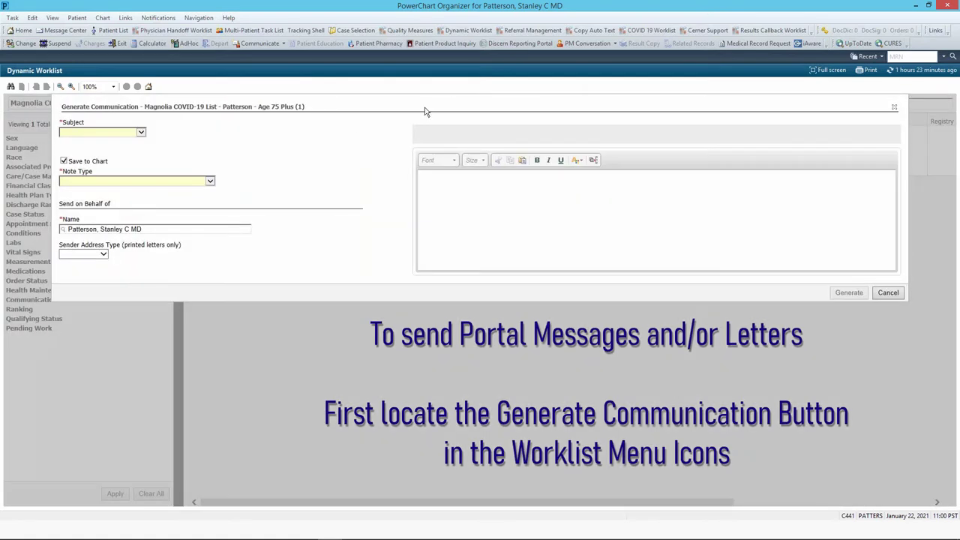
left_click(141, 132)
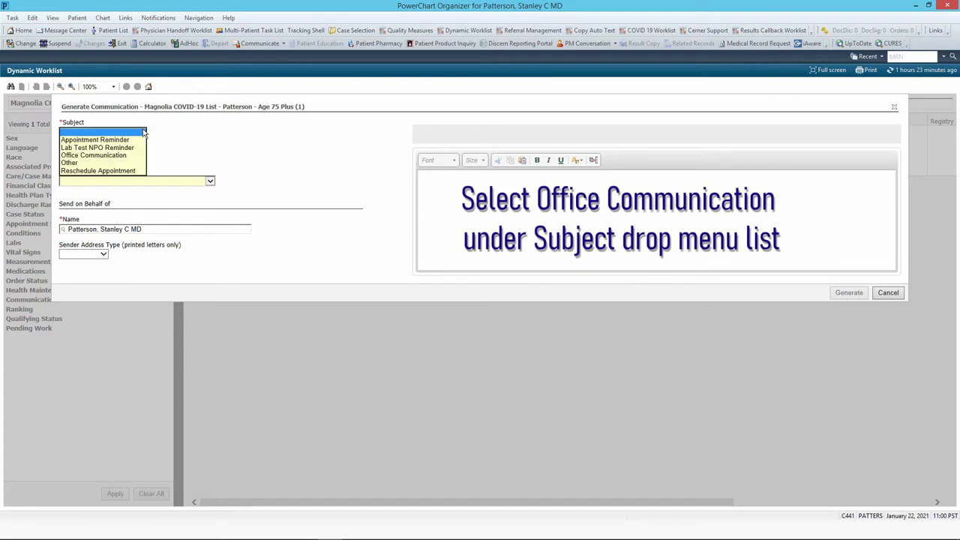
left_click(121, 156)
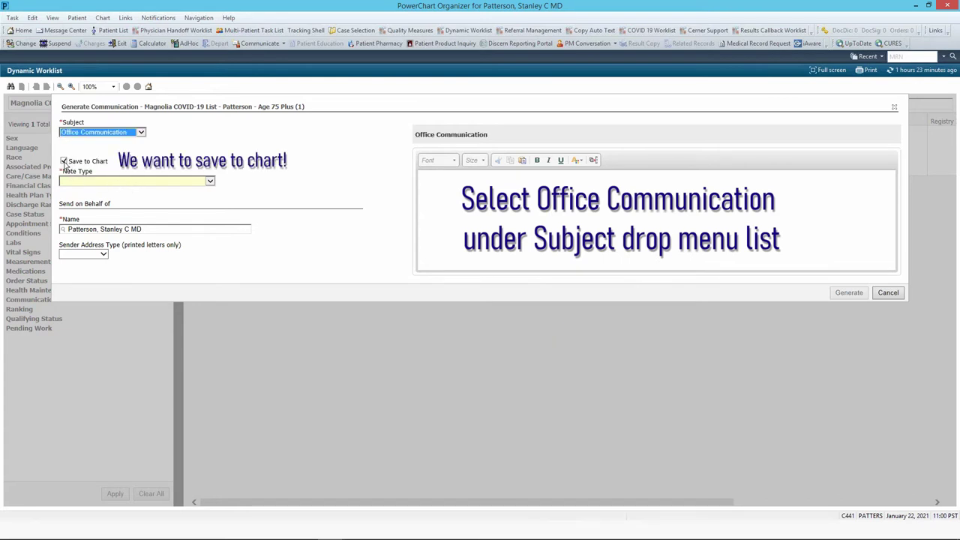
left_click(64, 161)
left_click(63, 161)
left_click(64, 161)
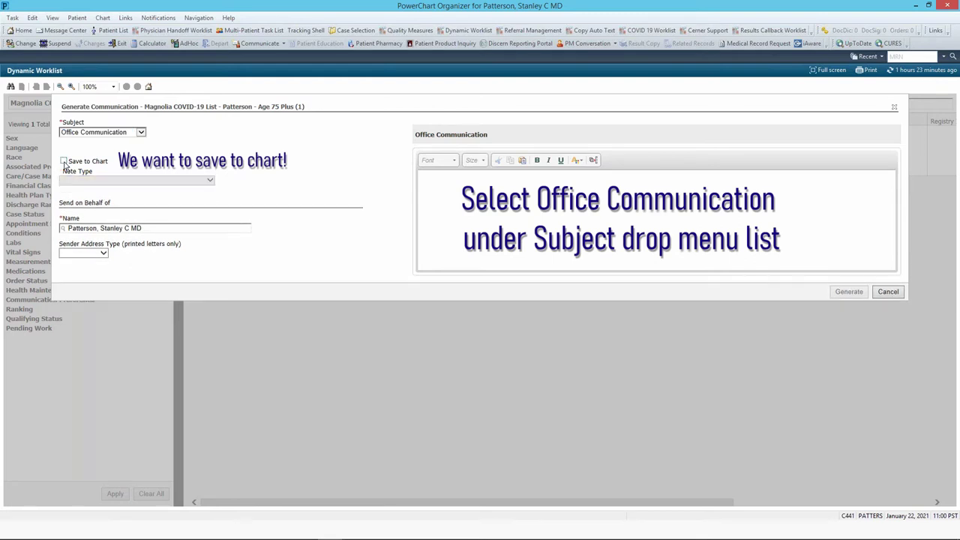
left_click(64, 162)
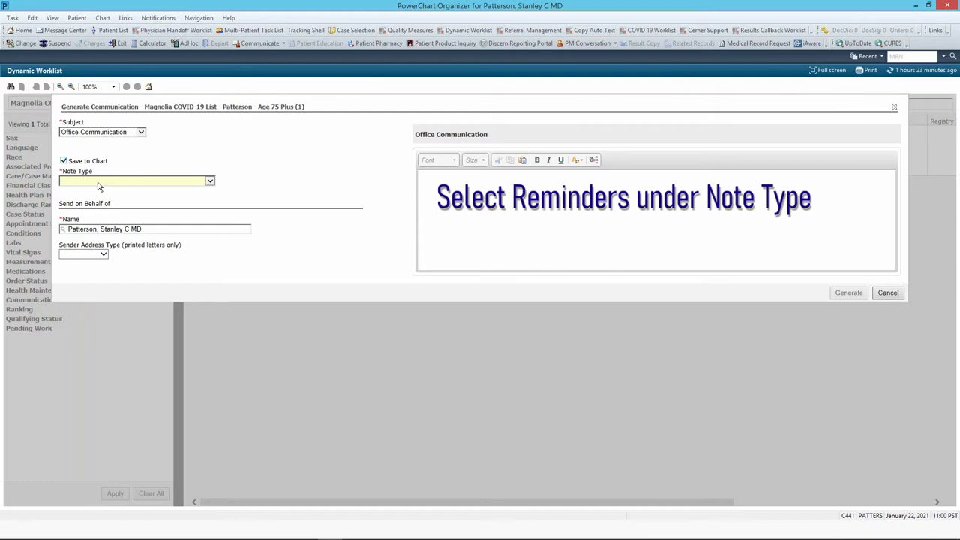
Set the communication's note type to Reminders and the sender address type for printed letters to ePrescribing
left_click(210, 182)
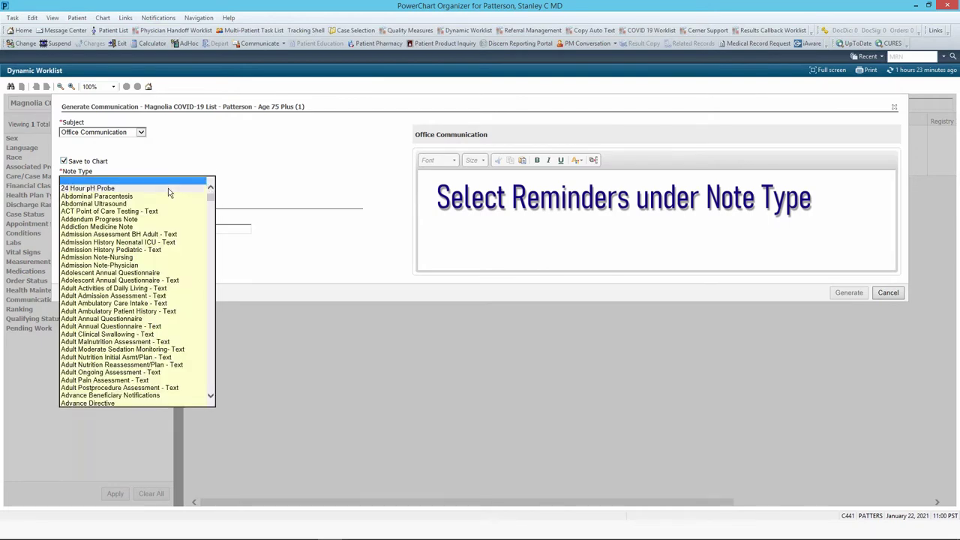
key("r")
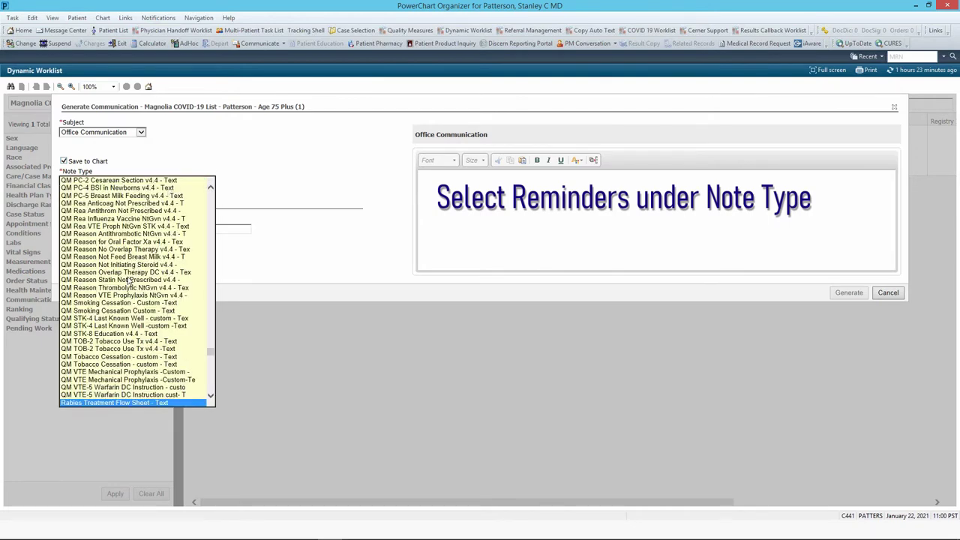
scroll(120, 353, "down", 7)
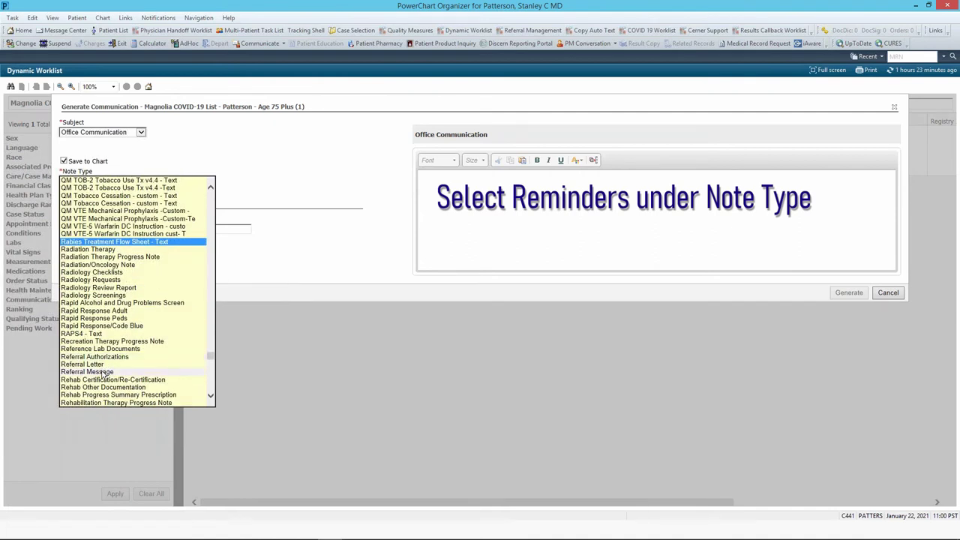
scroll(102, 372, "down", 2)
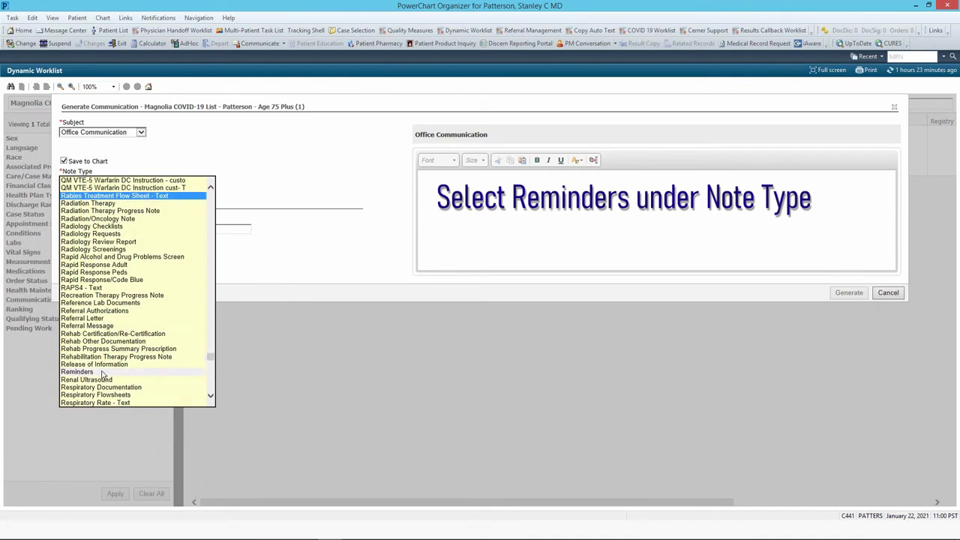
left_click(103, 372)
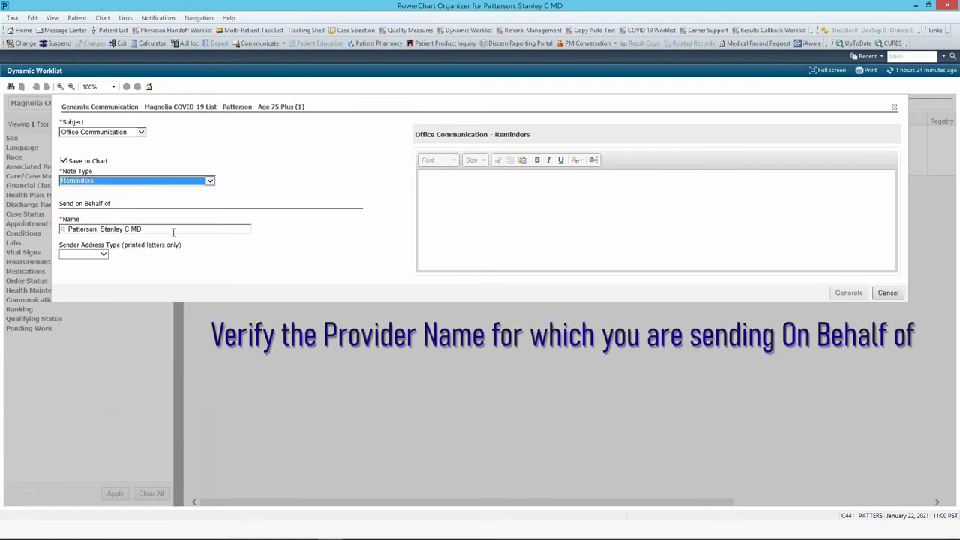
left_click(103, 254)
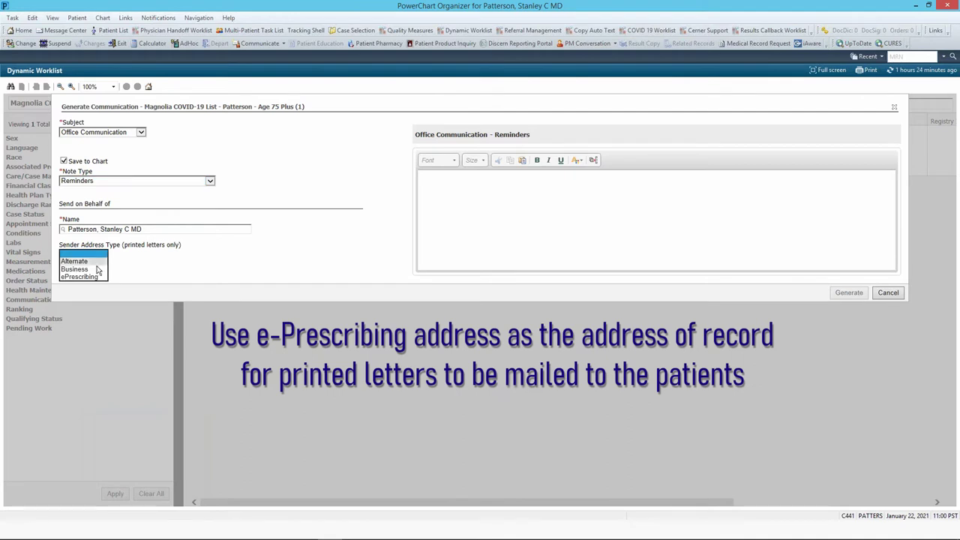
left_click(97, 277)
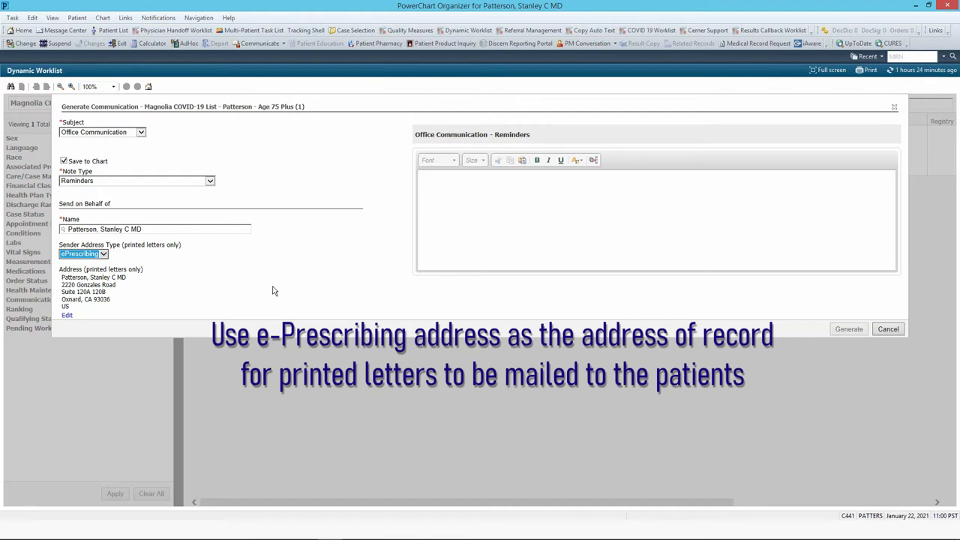
Enter "Paste the text here..." as the message text, generate the communication, and cancel printing the letters
left_click(450, 189)
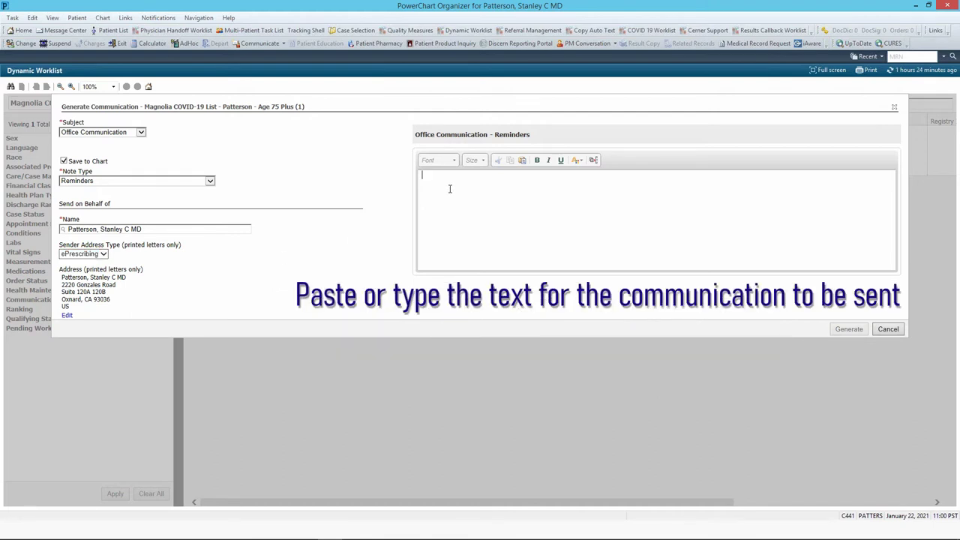
type("Paste the text here...")
left_click(849, 329)
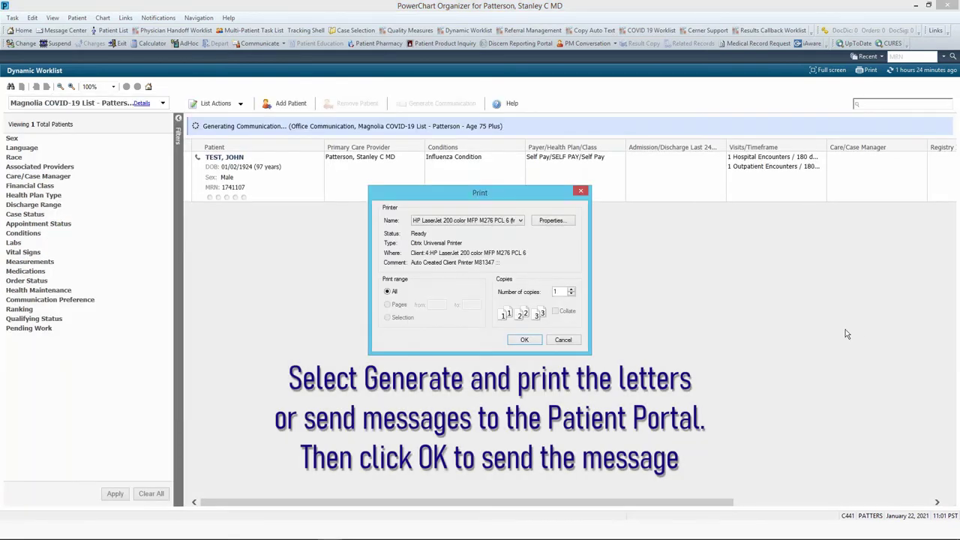
left_click(562, 341)
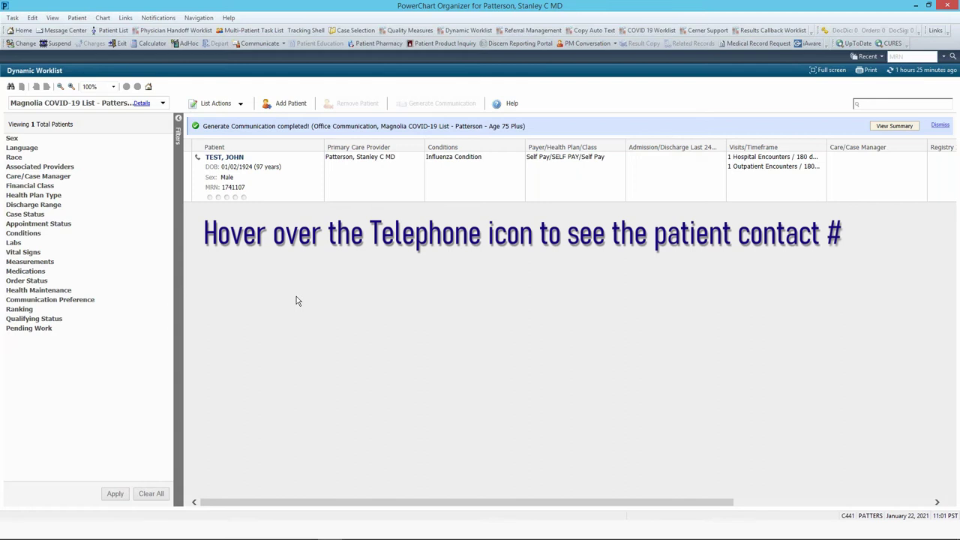
Check the listed patient's contact number and dismiss the notice about the generated communication
mouse_move(198, 161)
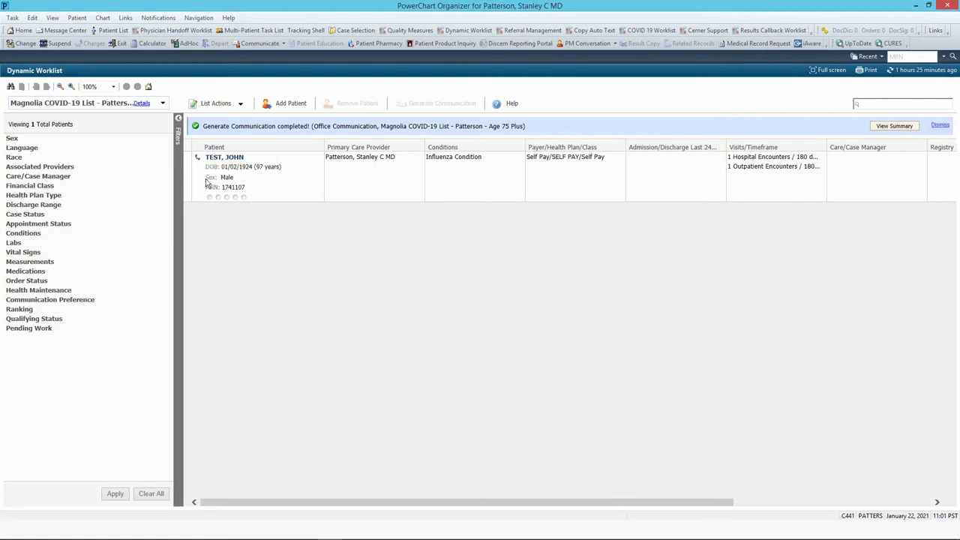
left_click(298, 183)
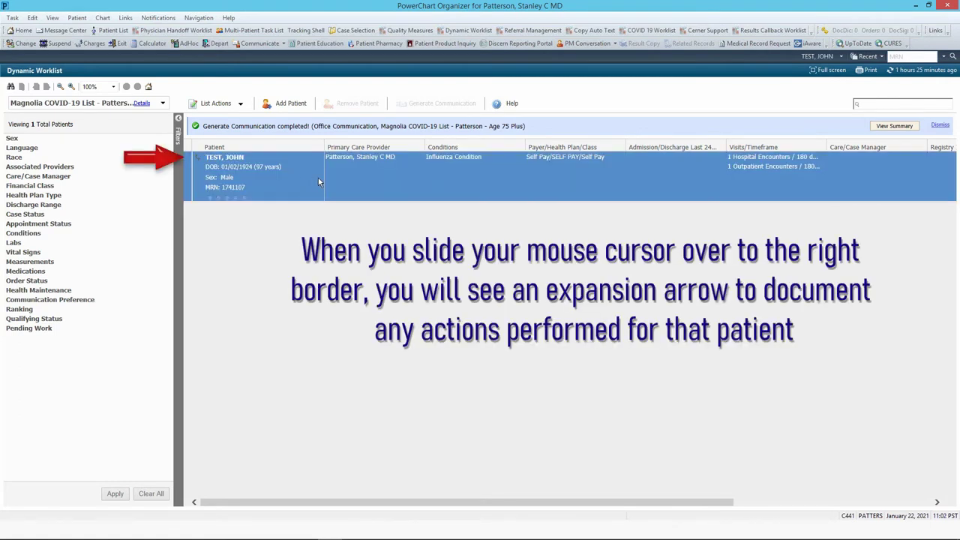
left_click(295, 184)
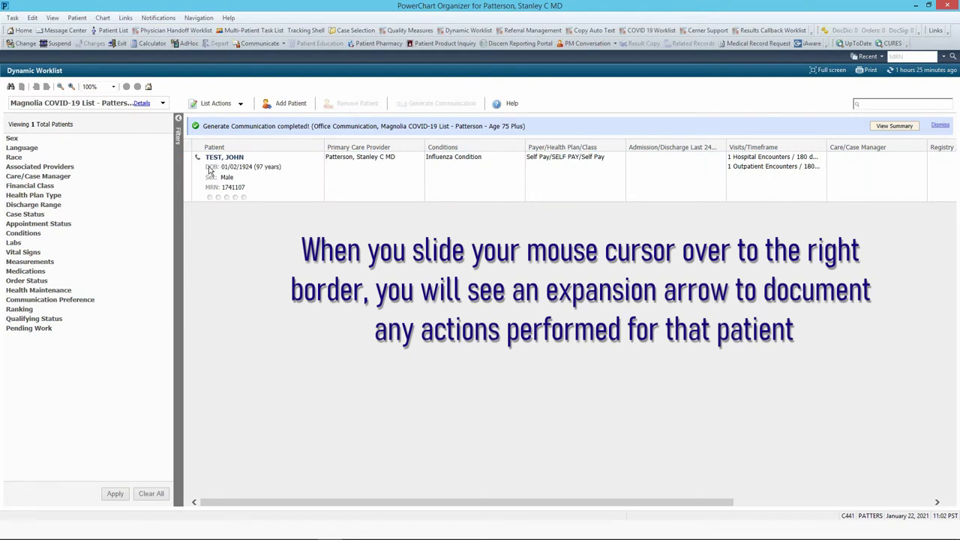
left_click(935, 126)
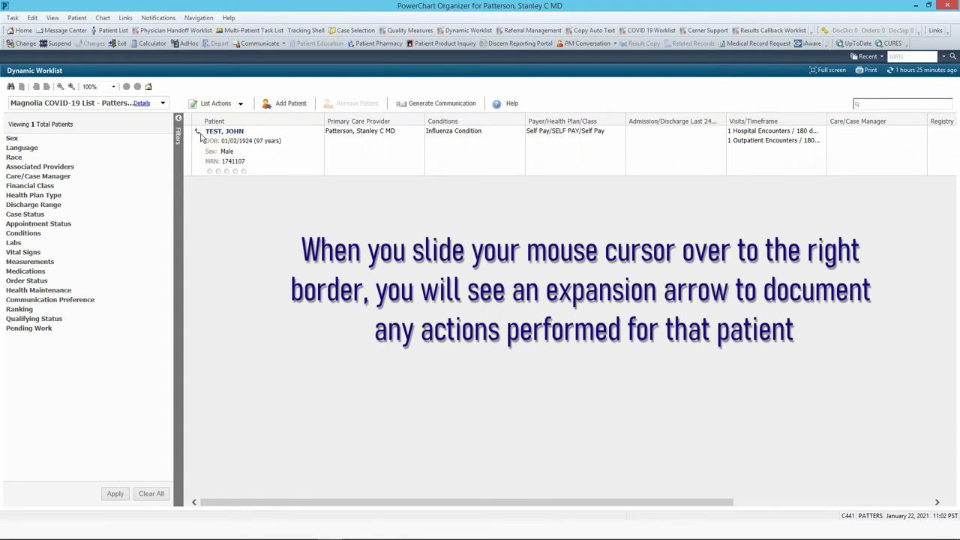
mouse_move(199, 138)
Expand the patient's documentation area and enter the comment "Here is a comment..." and the action "I performed an action"
left_click(318, 157)
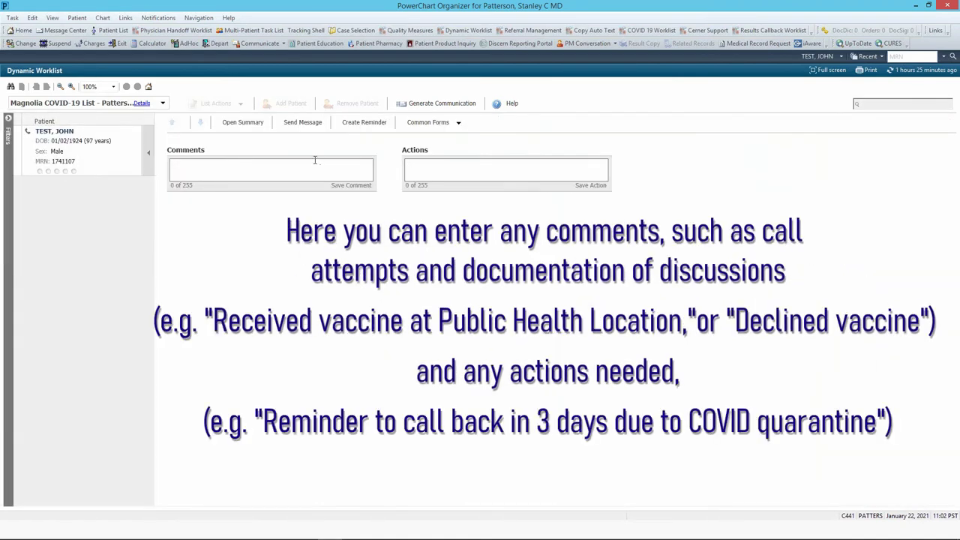
left_click(312, 168)
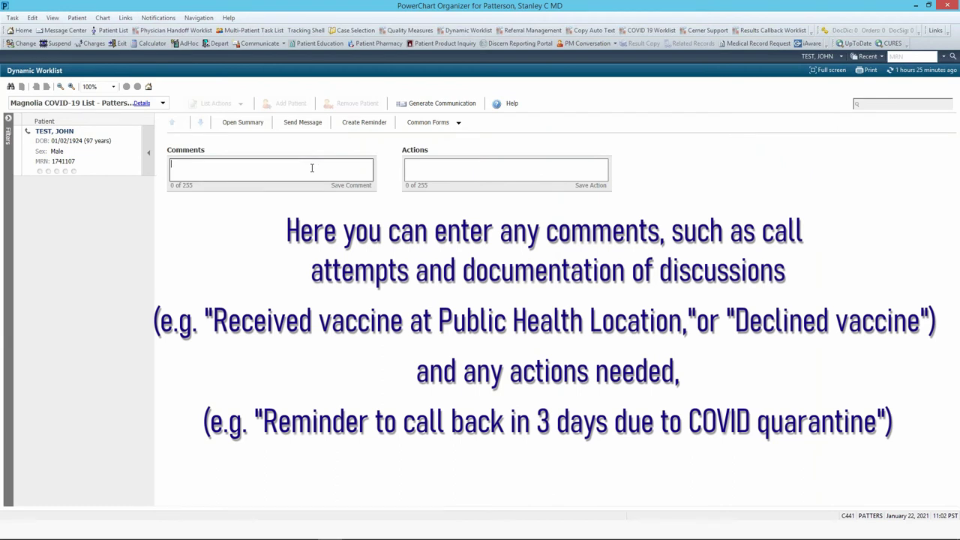
type("Here is a comment...")
left_click(422, 164)
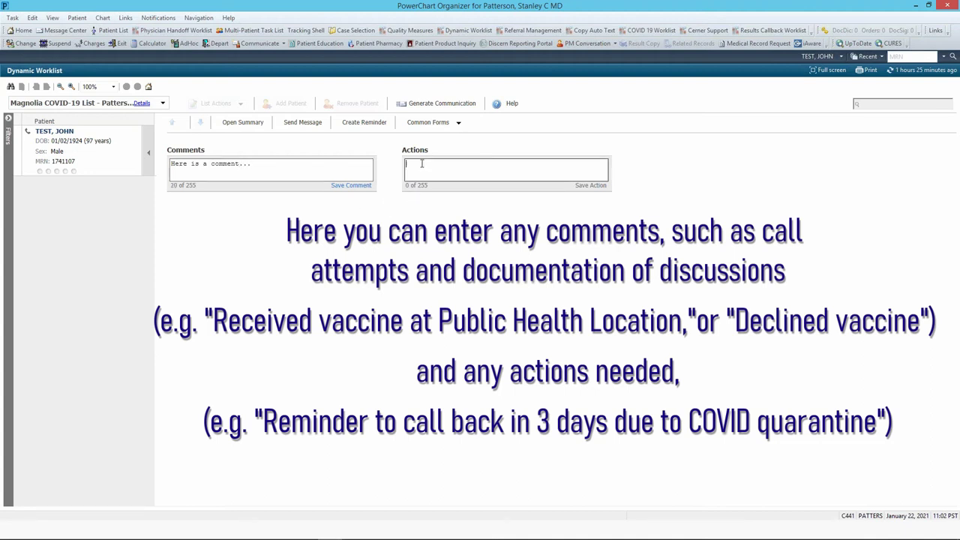
type("I performed an action")
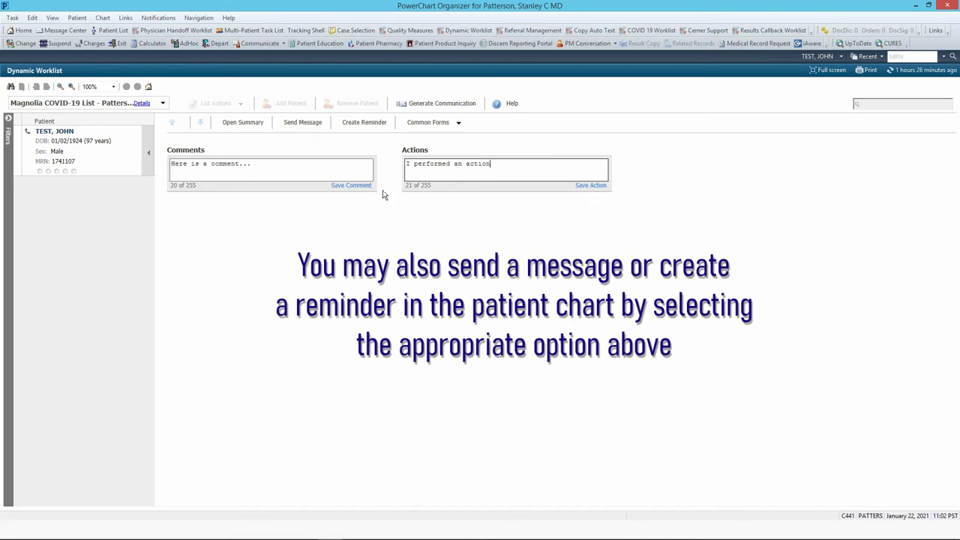
Open a new reminder for the patient and cancel it without sending
left_click(373, 128)
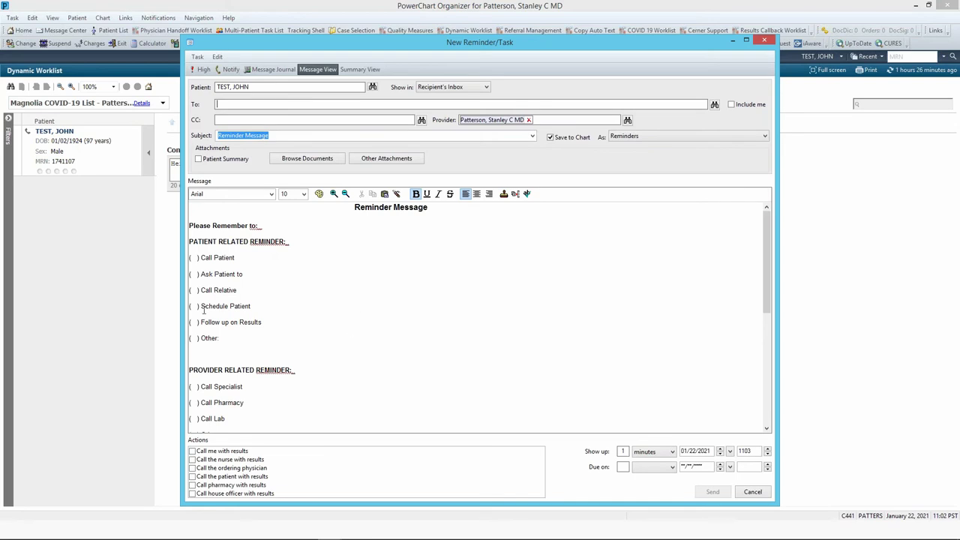
left_click(752, 491)
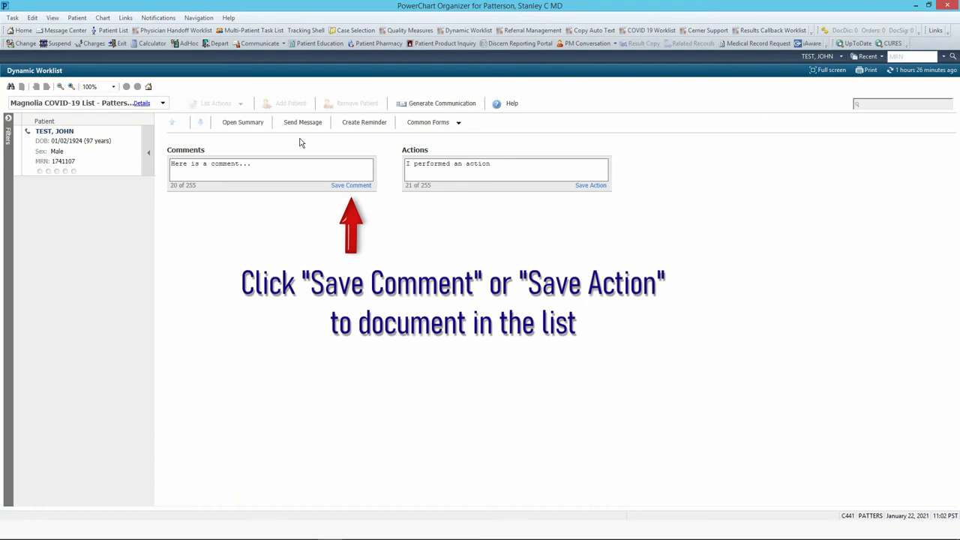
Save the patient's comment and action, mark the action as completed, and collapse the documentation area
left_click(338, 186)
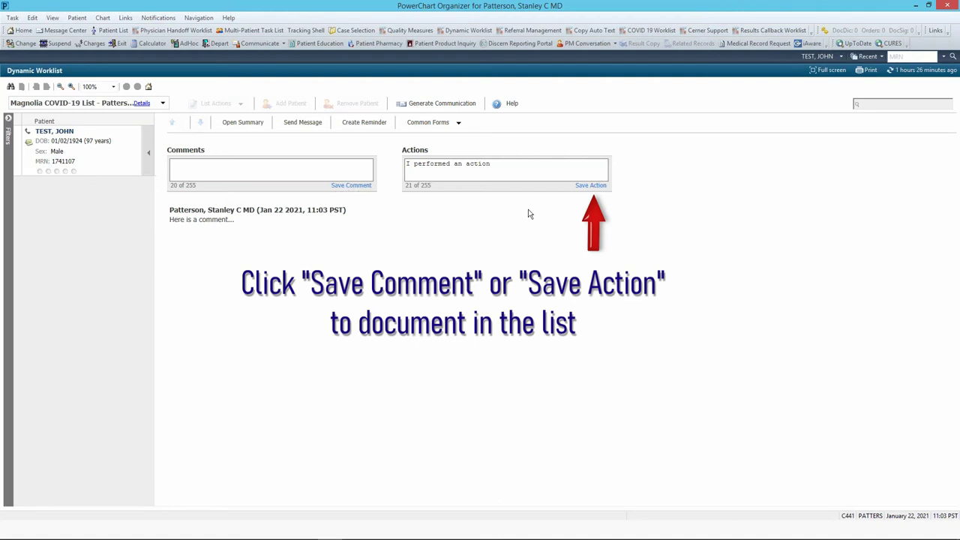
left_click(592, 187)
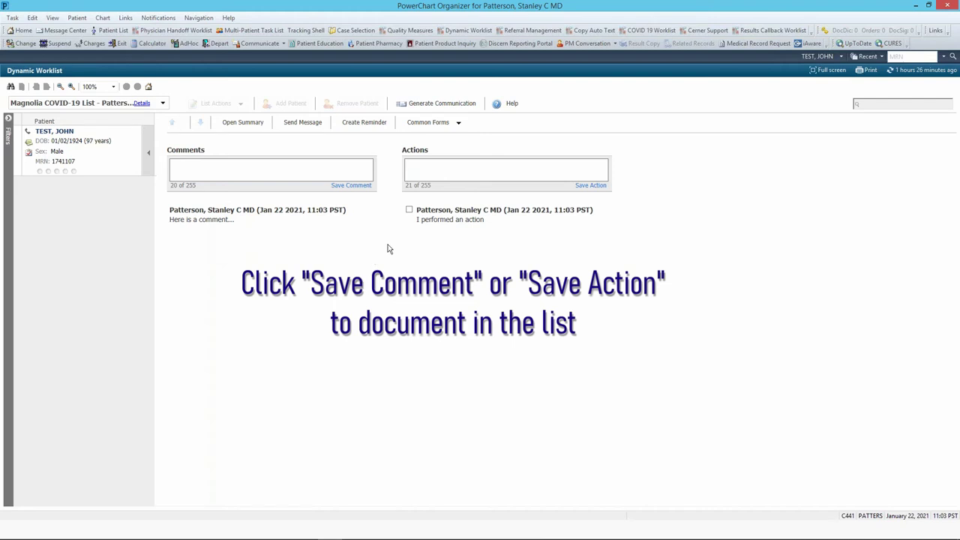
left_click(408, 211)
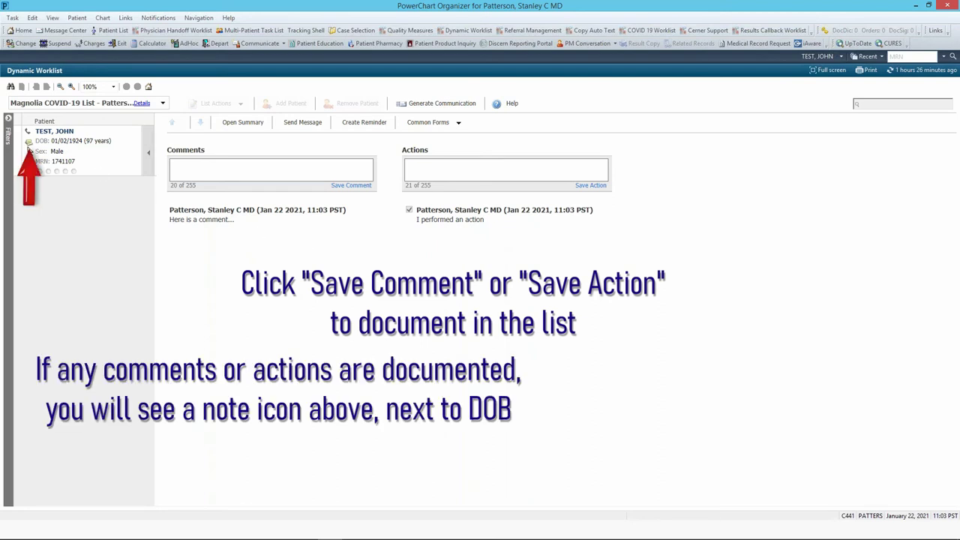
mouse_move(29, 150)
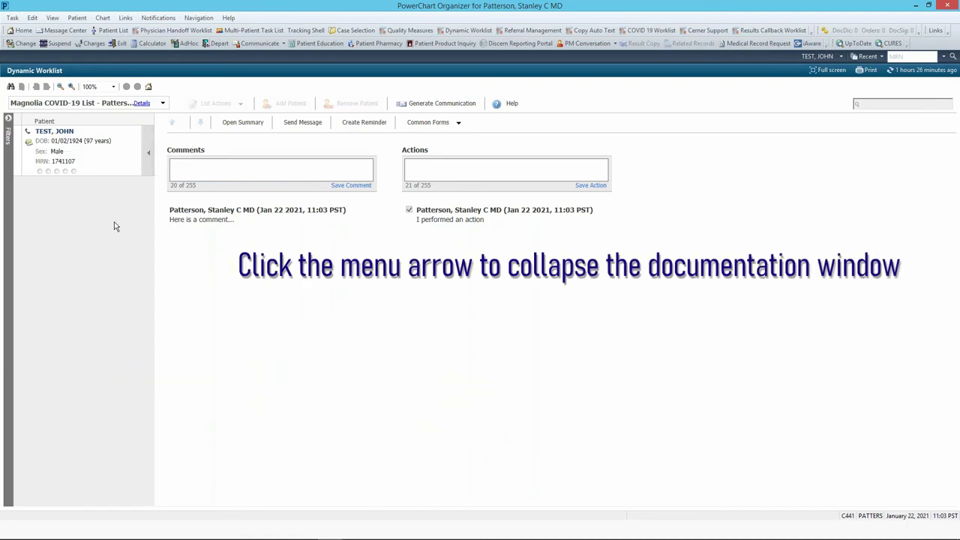
left_click(148, 171)
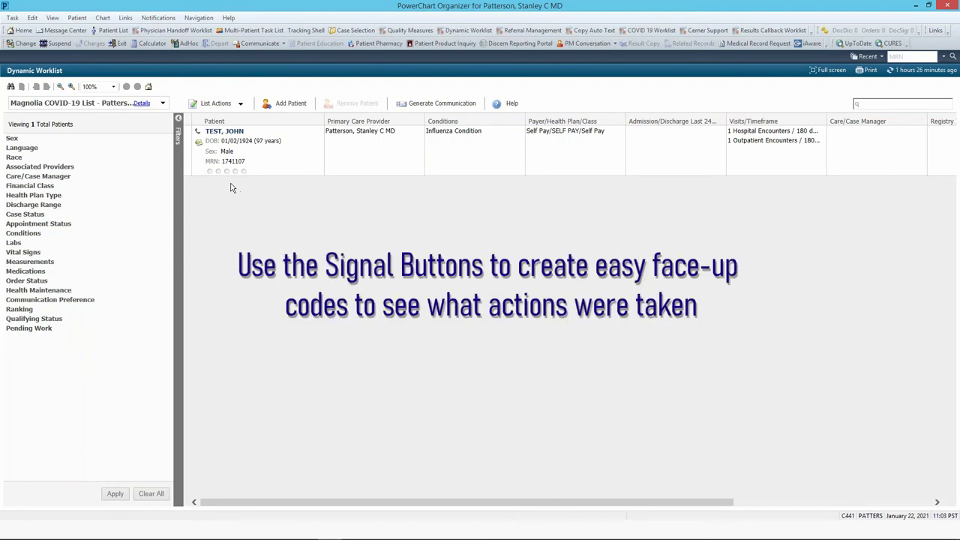
Try out the five signal markers under the patient's details, leaving them all cleared
left_click(209, 172)
left_click(219, 172)
left_click(227, 172)
left_click(235, 172)
left_click(243, 172)
left_click(209, 172)
left_click(227, 172)
left_click(203, 173)
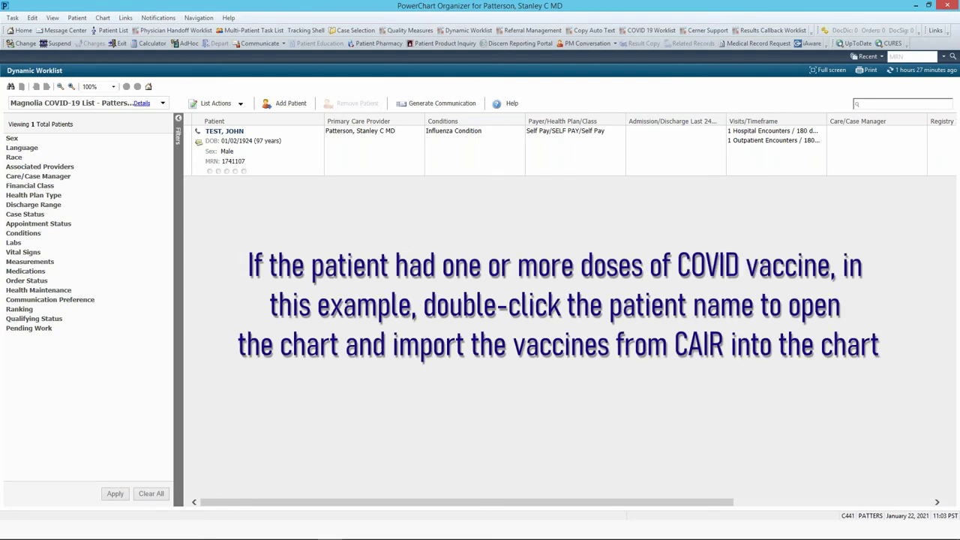
Share the worklist with a first team member as provider for a duration of 546 days
left_click(242, 105)
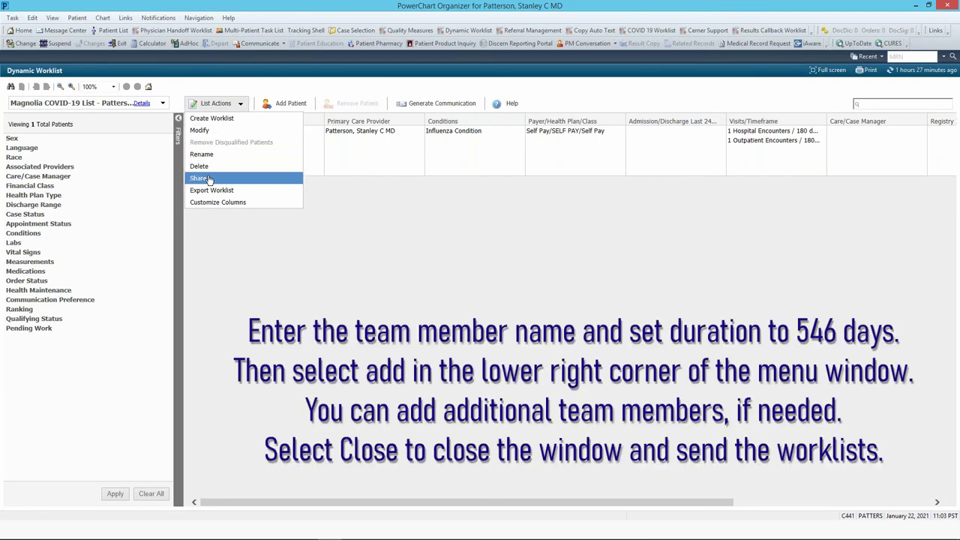
left_click(209, 179)
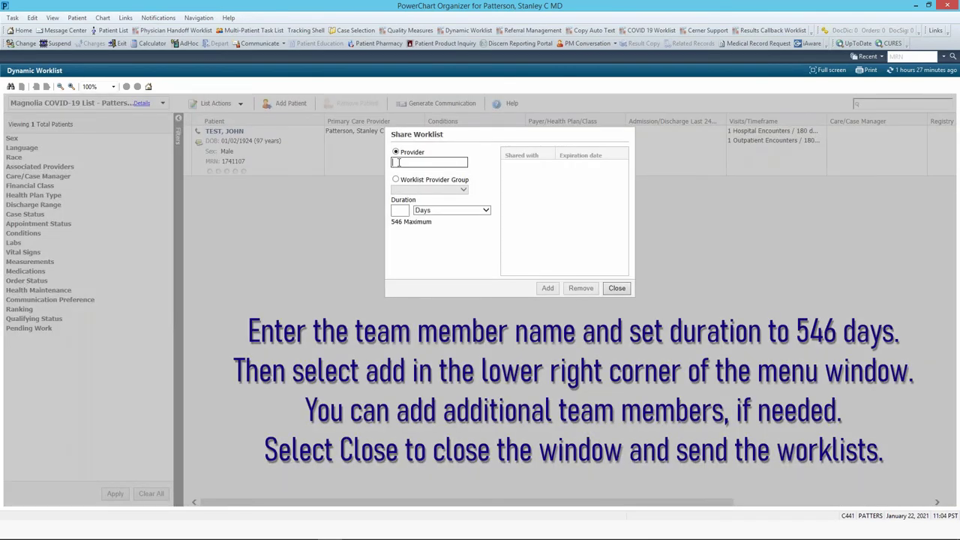
type("Bre")
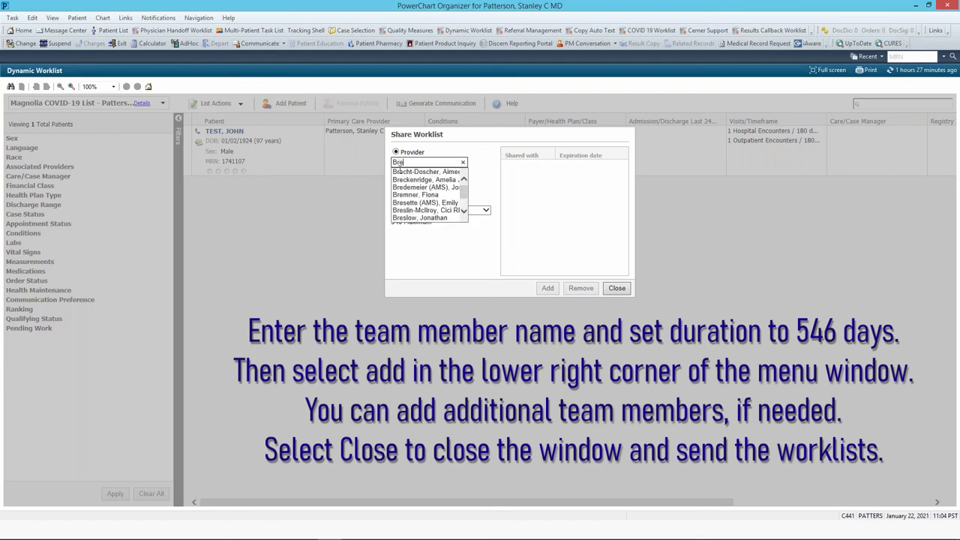
left_click(400, 171)
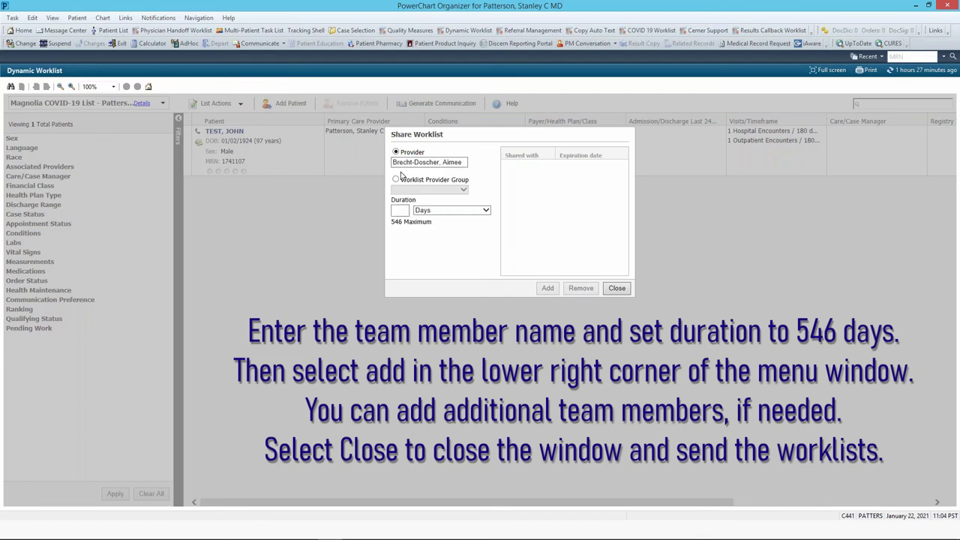
left_click(403, 210)
type("546")
left_click(546, 289)
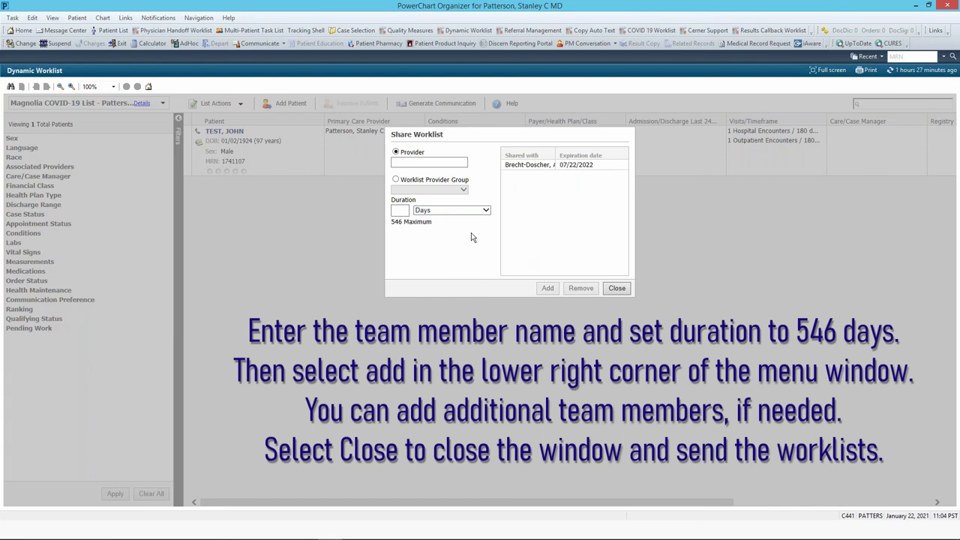
Add a second provider to the worklist sharing for 546 days and finish sharing
left_click(421, 160)
type("Carroll")
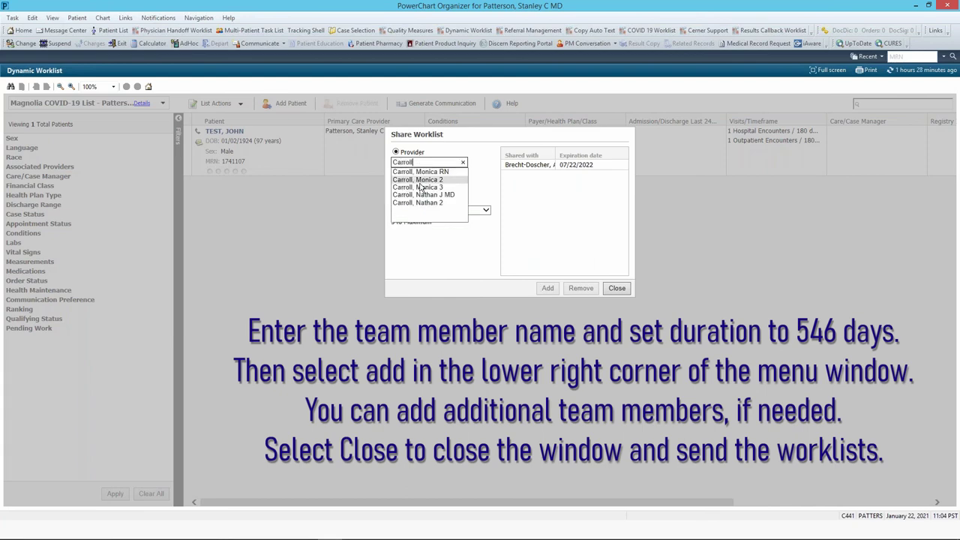
left_click(418, 195)
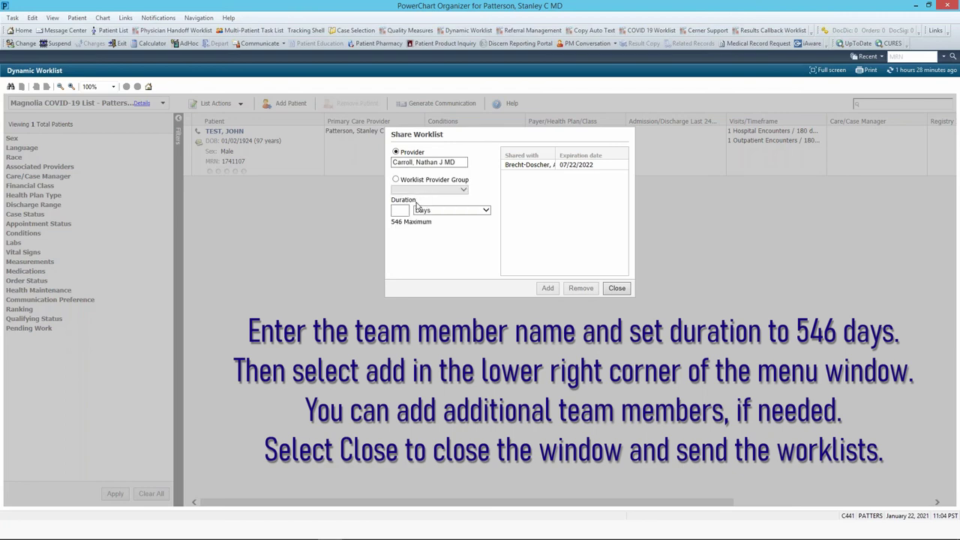
left_click(396, 210)
type("546")
left_click(544, 289)
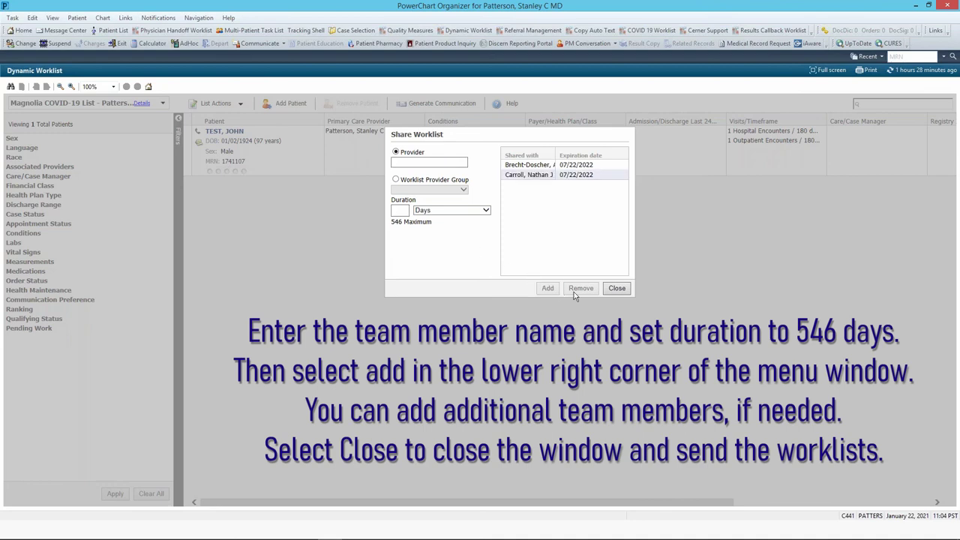
left_click(615, 289)
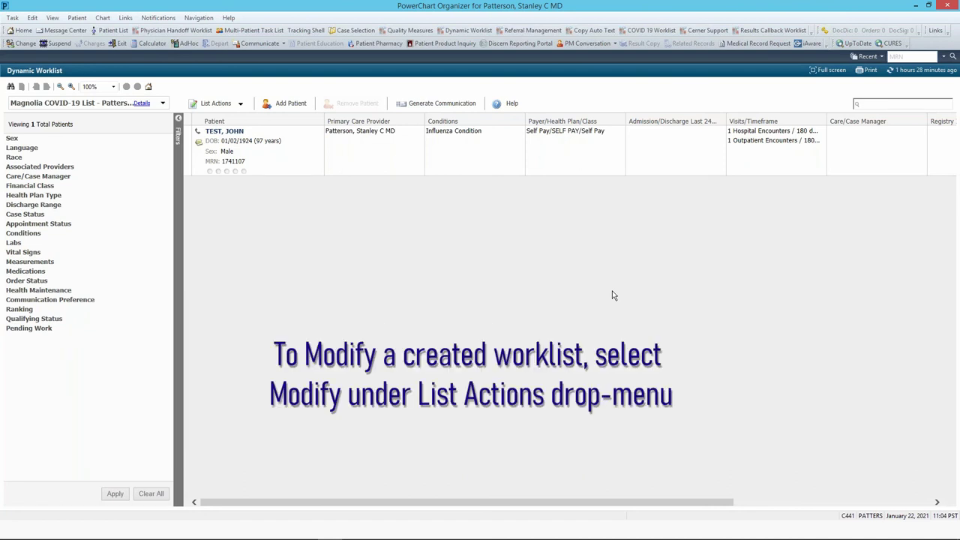
Modify the current worklist, changing the age in its name to 65 Plus, and continue to the criteria
left_click(241, 105)
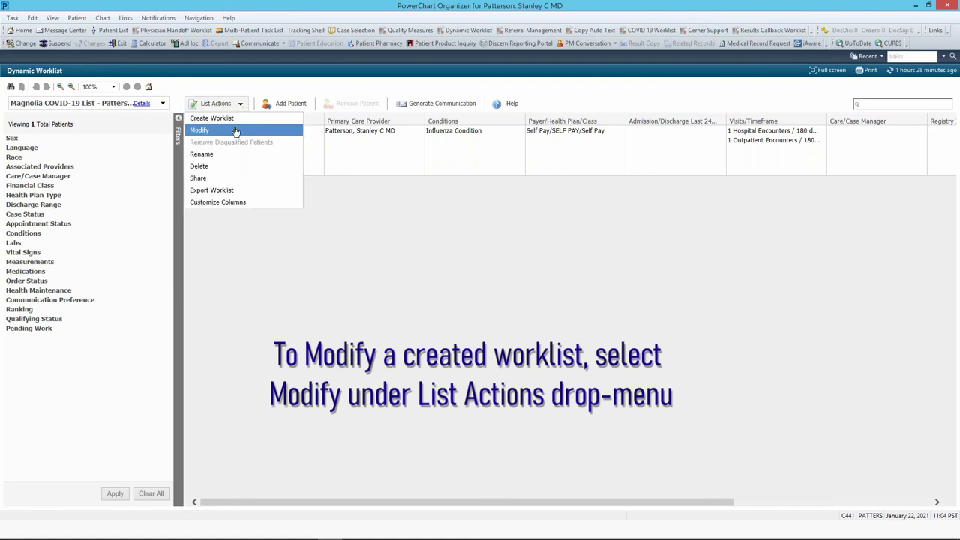
left_click(235, 131)
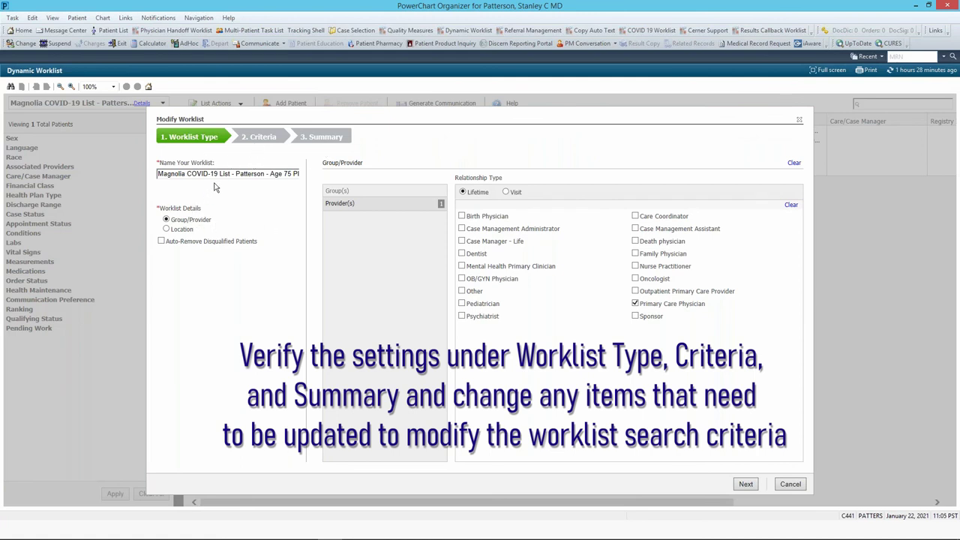
double_click(287, 175)
type("65")
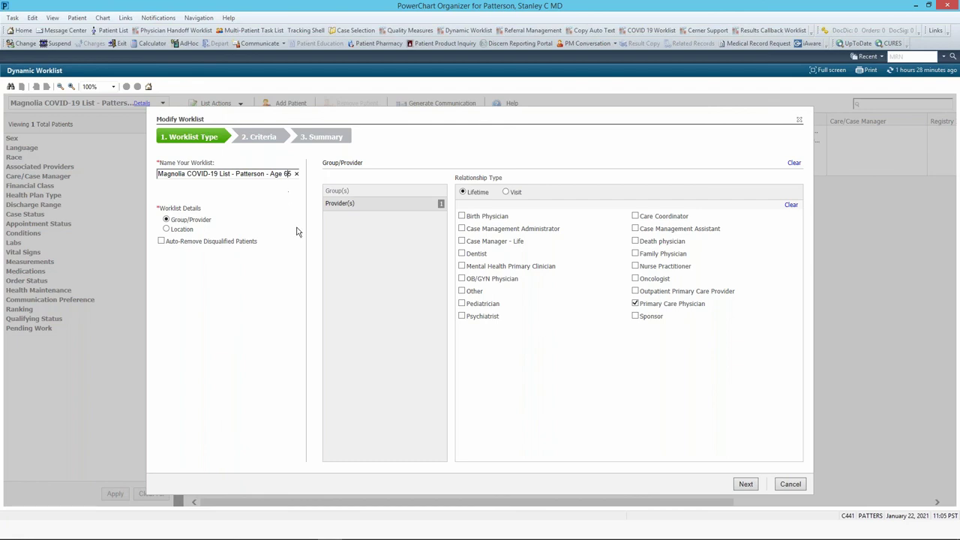
left_click(745, 484)
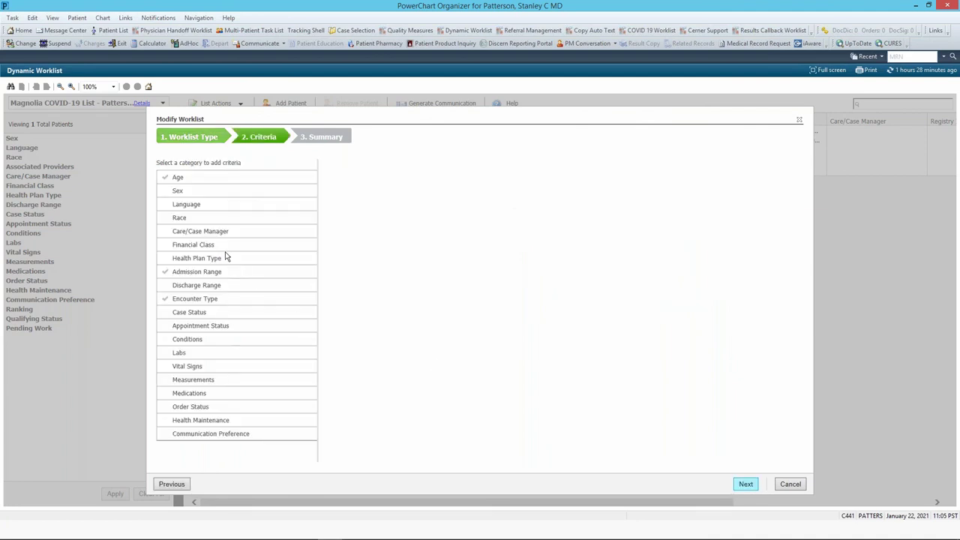
Set the worklist's age criterion to greater than 64 years, finish the modification, and launch the updated worklist
left_click(186, 180)
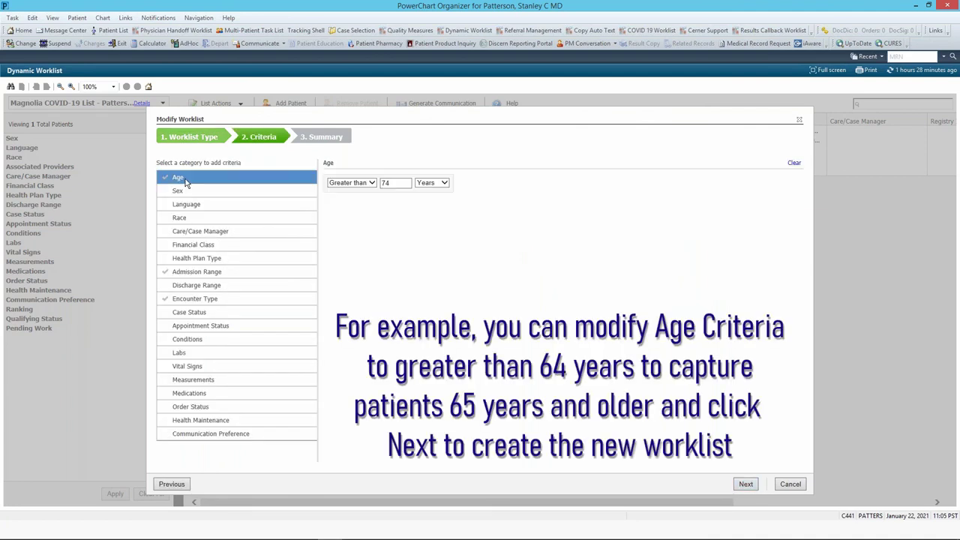
double_click(384, 183)
type("64")
left_click(744, 484)
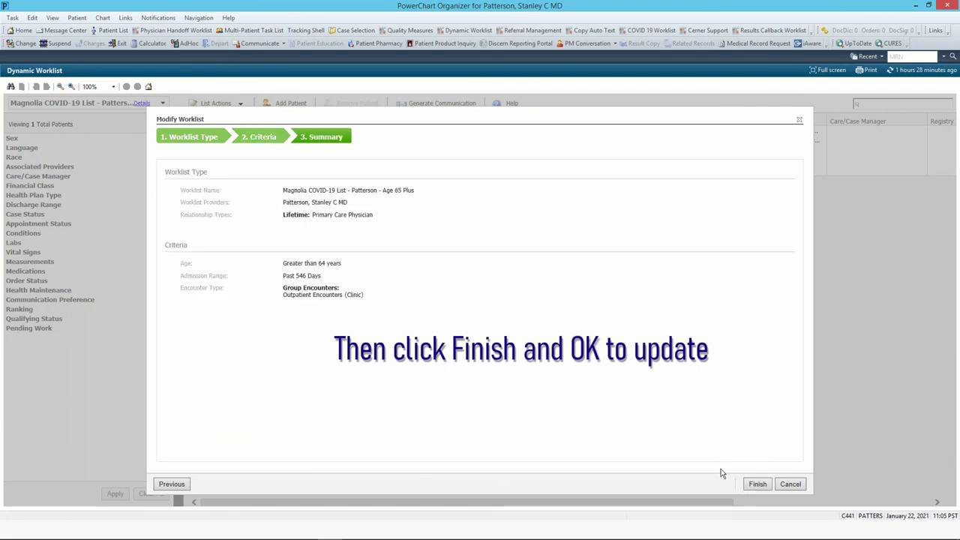
left_click(756, 486)
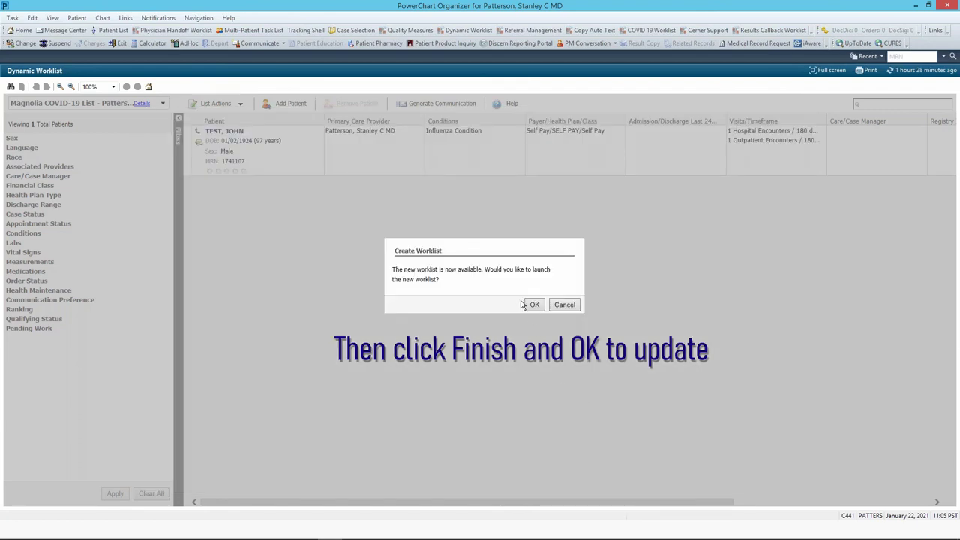
left_click(530, 305)
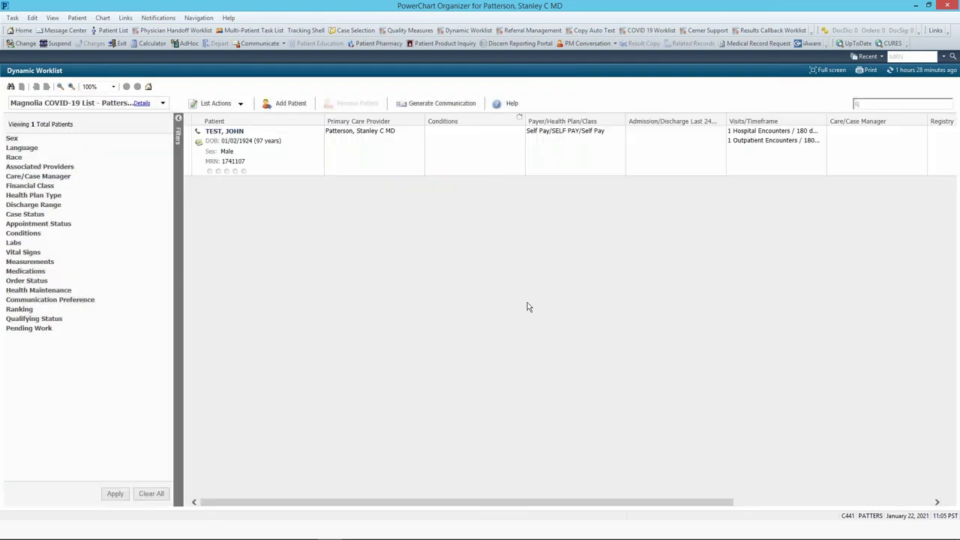